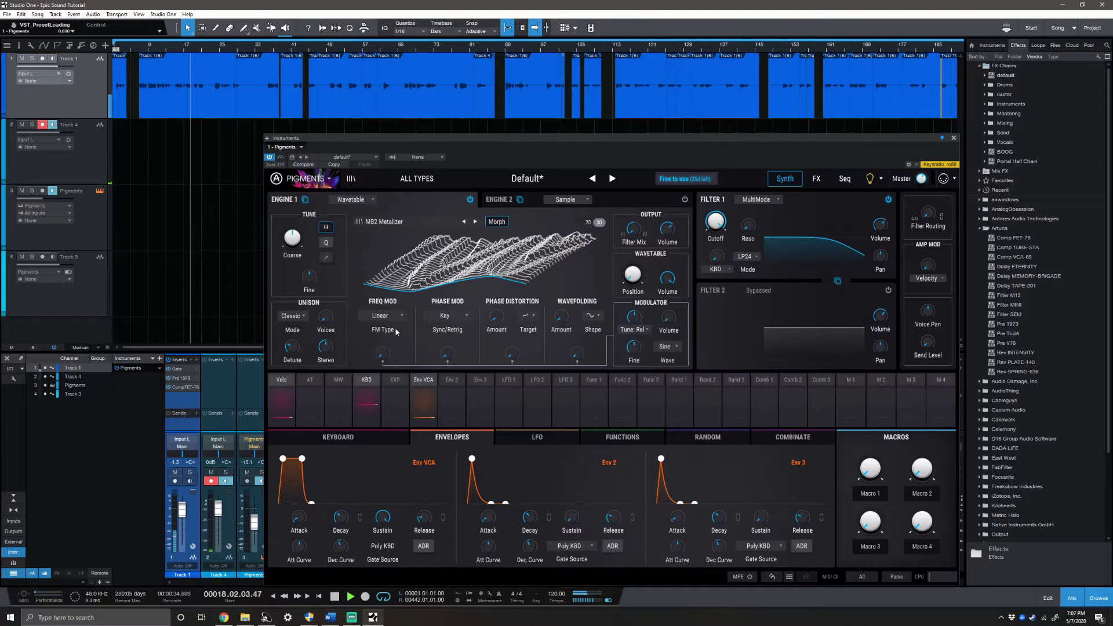
Set Engine 1's frequency modulation type to Exp and its FM amount to about 0.093
click(387, 316)
click(418, 346)
mouse_move(382, 354)
mouse_down()
mouse_move(382, 334)
mouse_move(382, 355)
mouse_up()
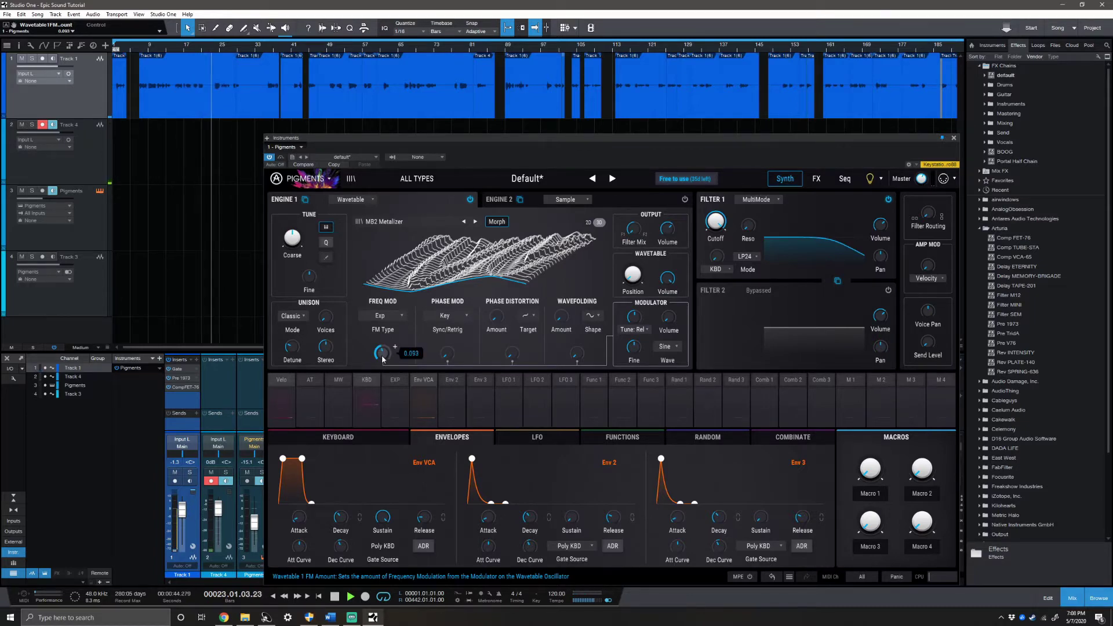
Set Engine 1's phase modulation sync source to Random and its modulation amount to about 0.404
click(465, 315)
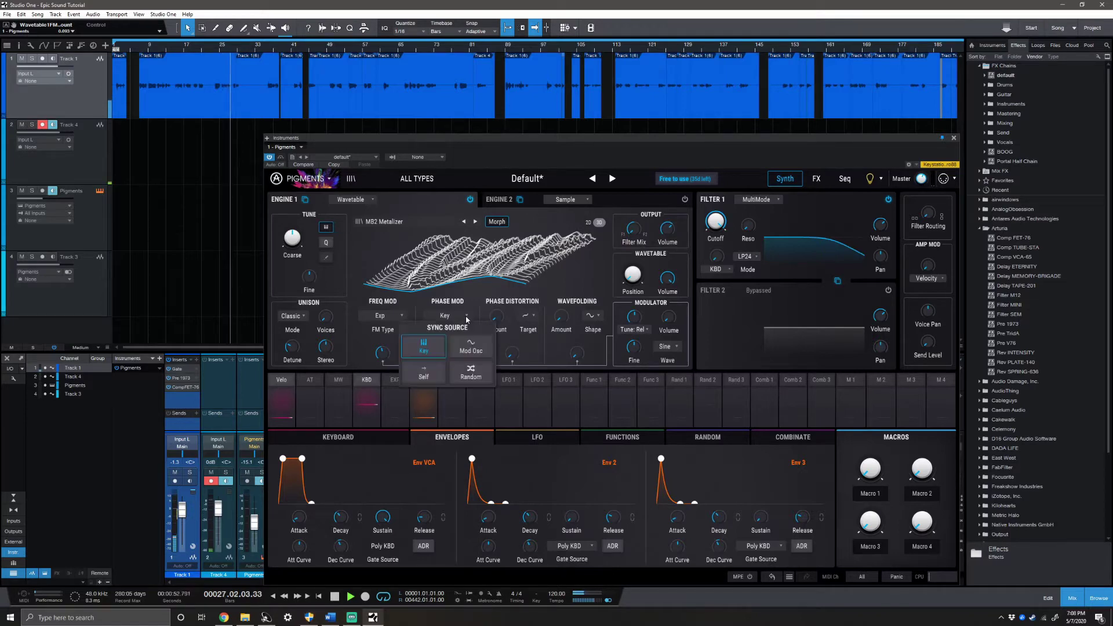
click(467, 370)
mouse_move(459, 348)
scroll(447, 352, up, 8)
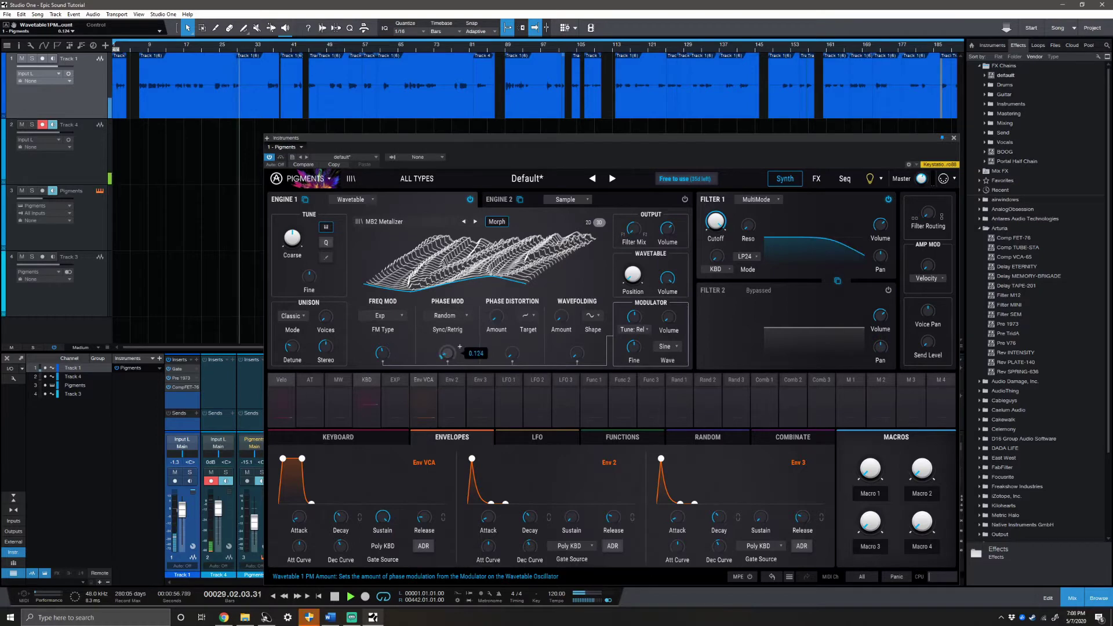
scroll(448, 353, up, 4)
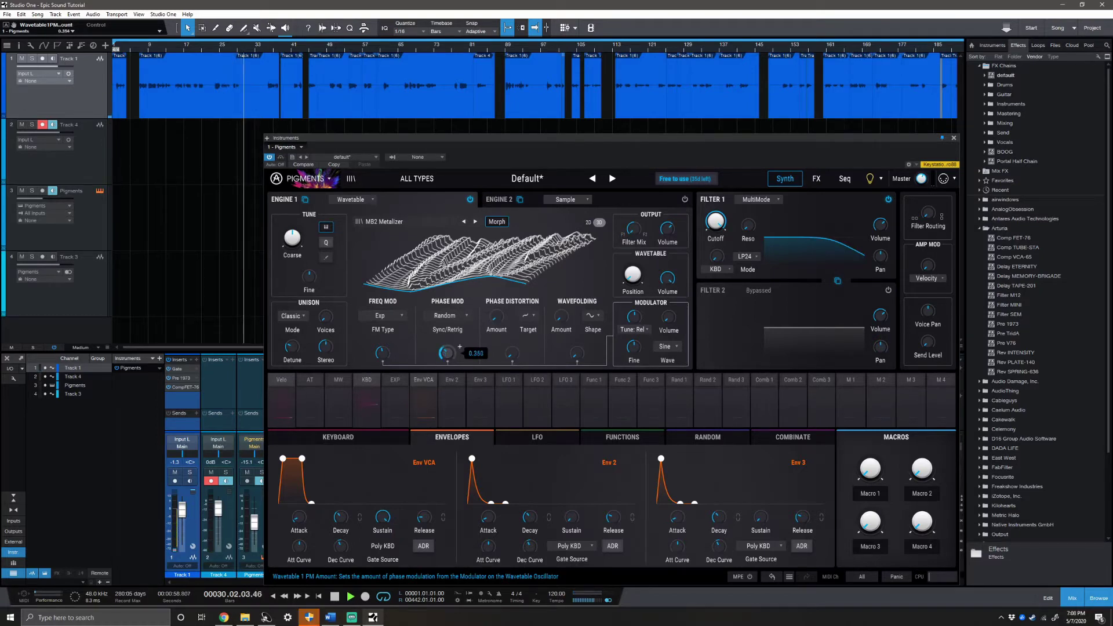
scroll(460, 347, up, 1)
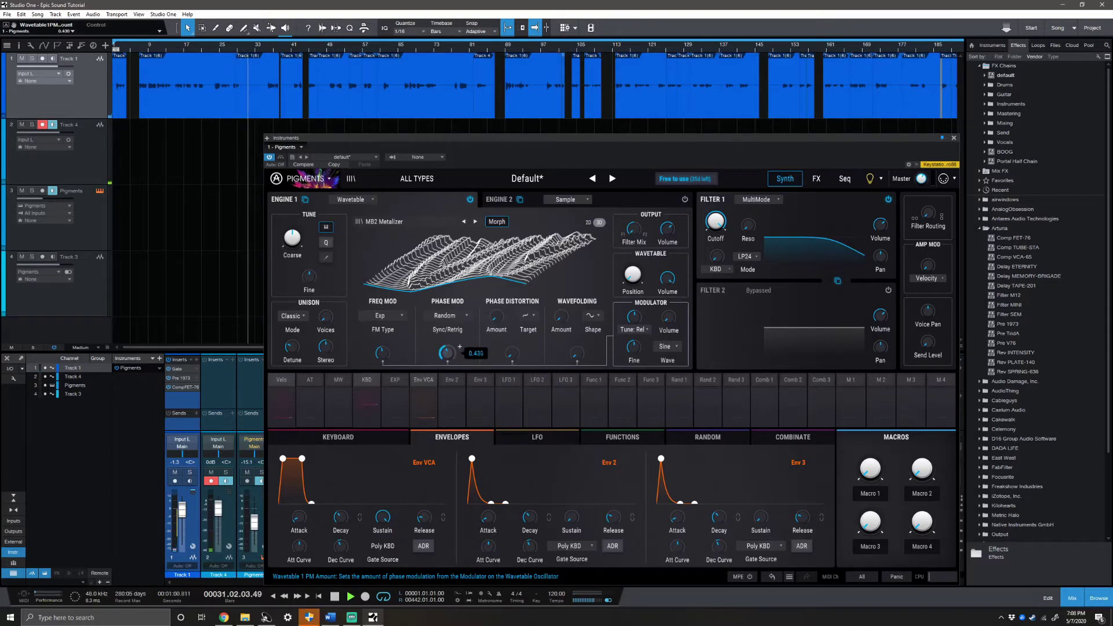
scroll(459, 347, down, 1)
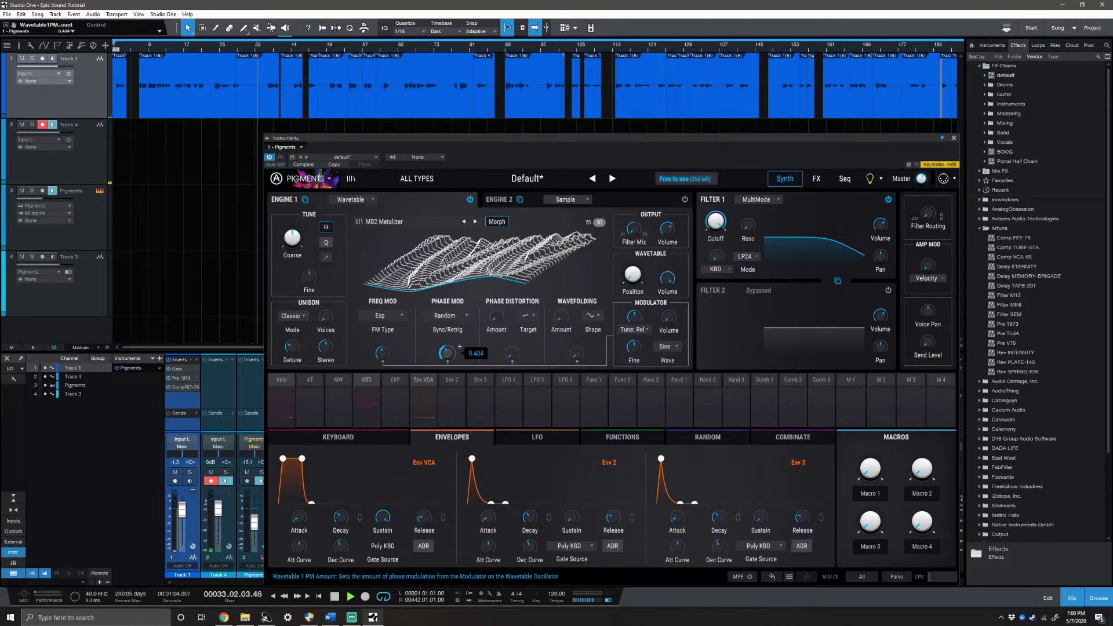
Raise Engine 1's phase distortion to about 0.43, change its target shape, and set its modulation amount to about 0.42
mouse_move(499, 319)
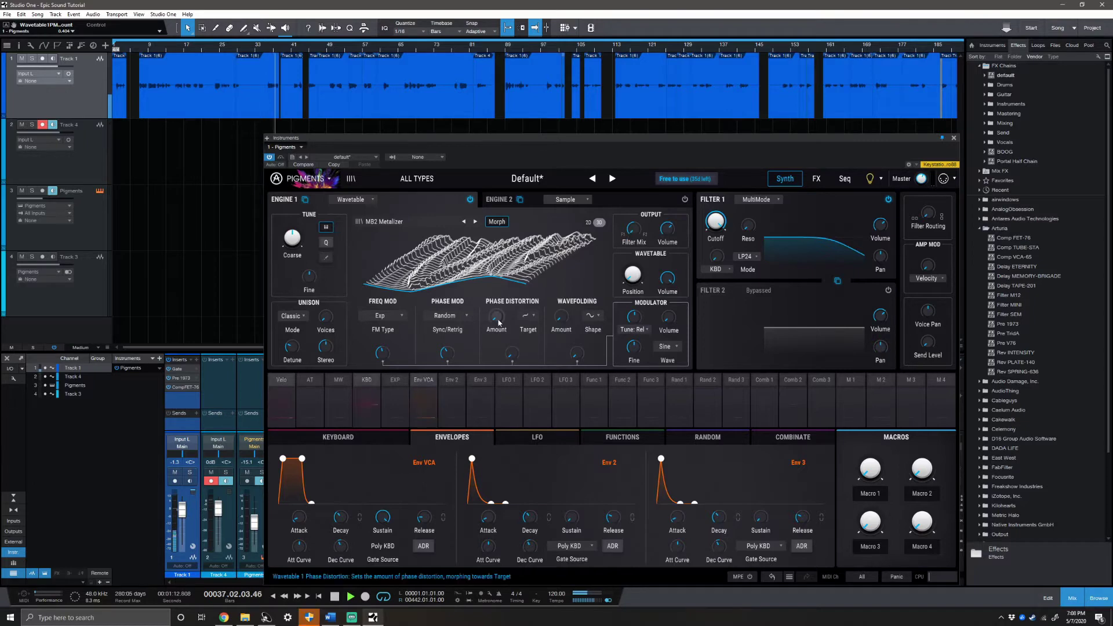
drag(497, 318, 508, 310)
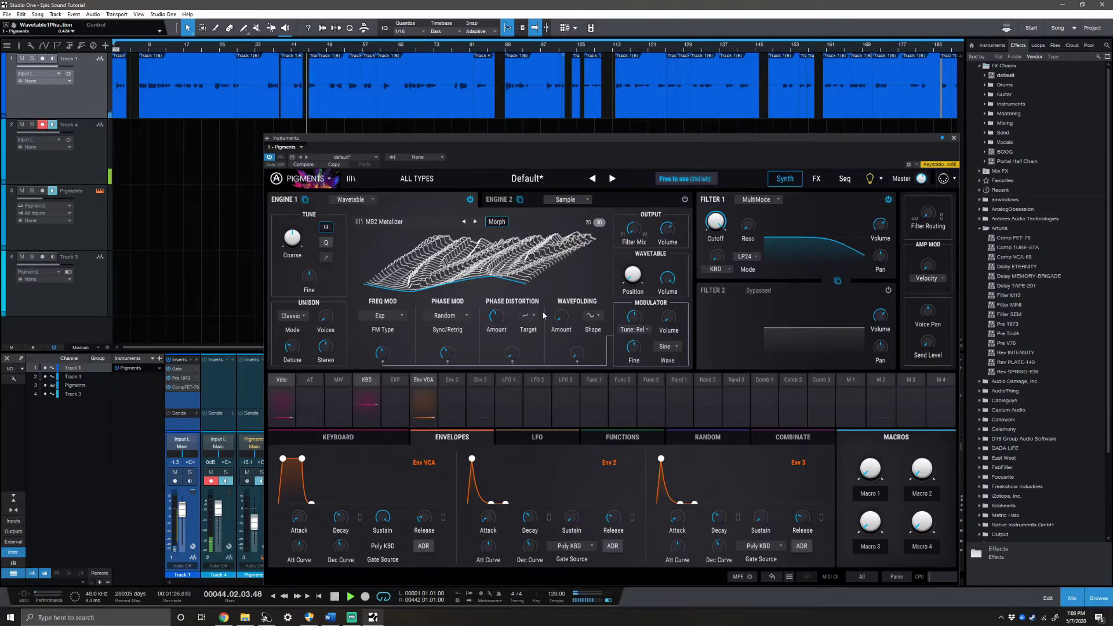
click(525, 315)
click(577, 379)
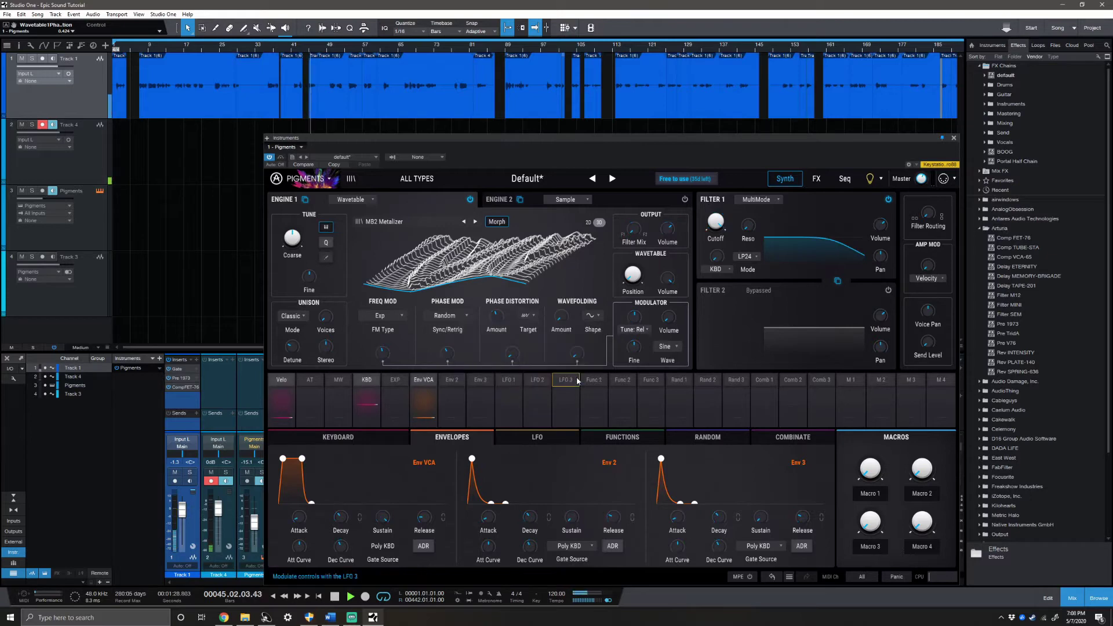
mouse_move(516, 350)
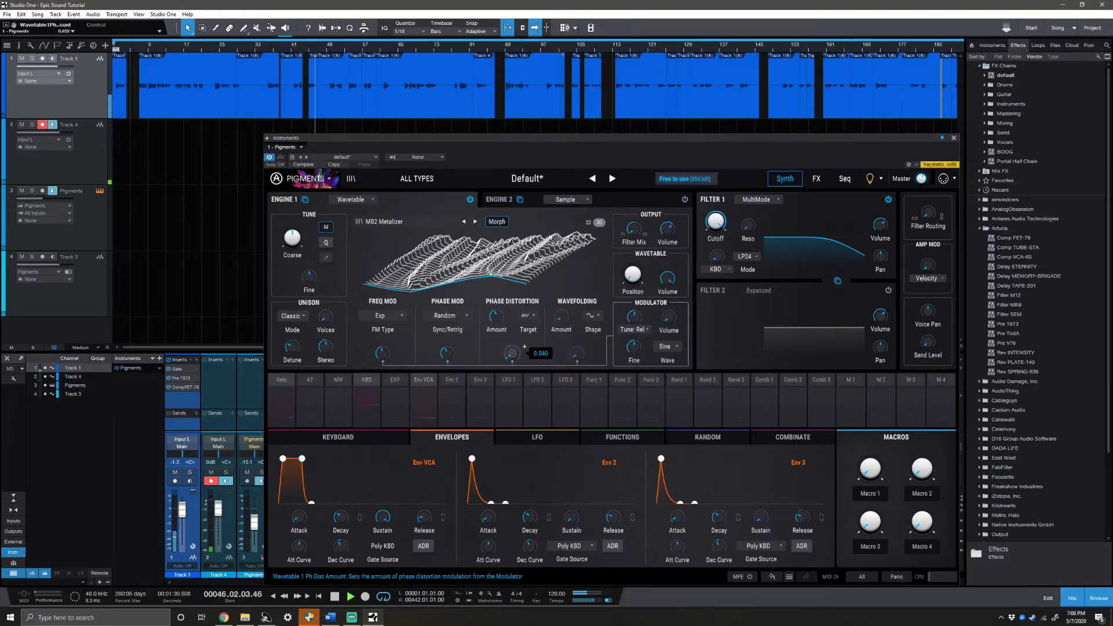
scroll(511, 354, up, 2)
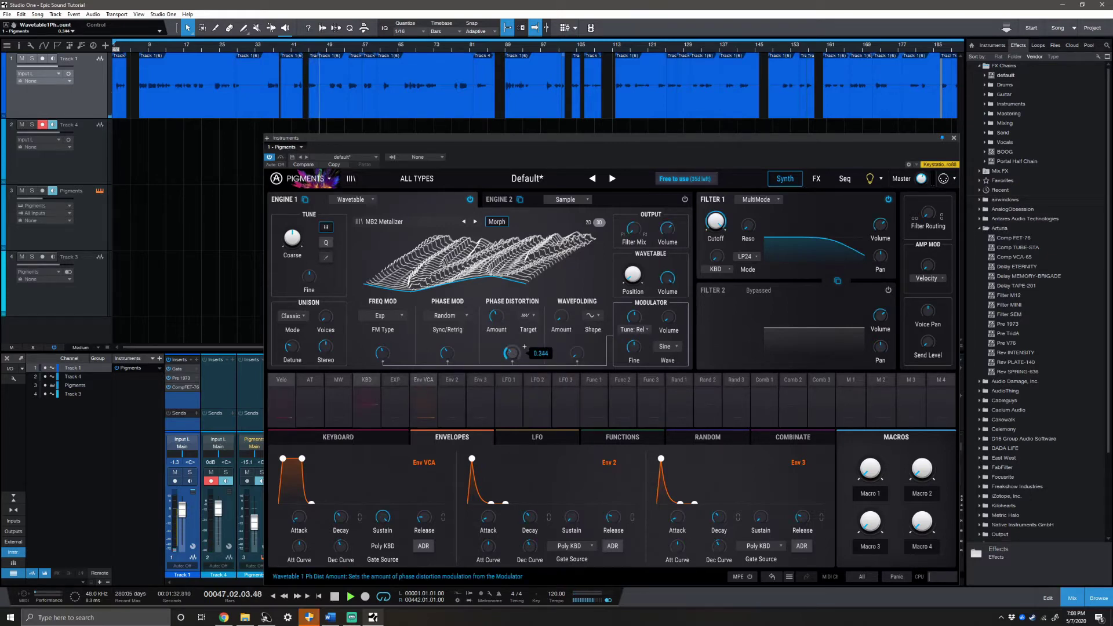
scroll(511, 354, up, 1)
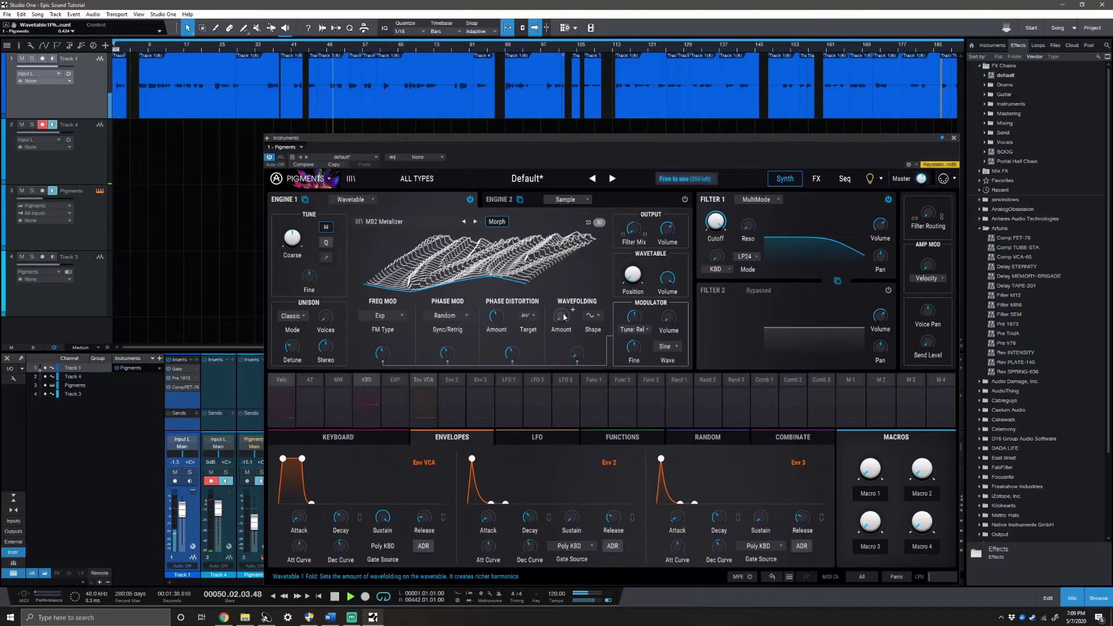
Set Engine 1's wavefolding amount to about 2.36 with fold shape 2, and raise its modulation amount to about 0.28
drag(563, 316, 562, 282)
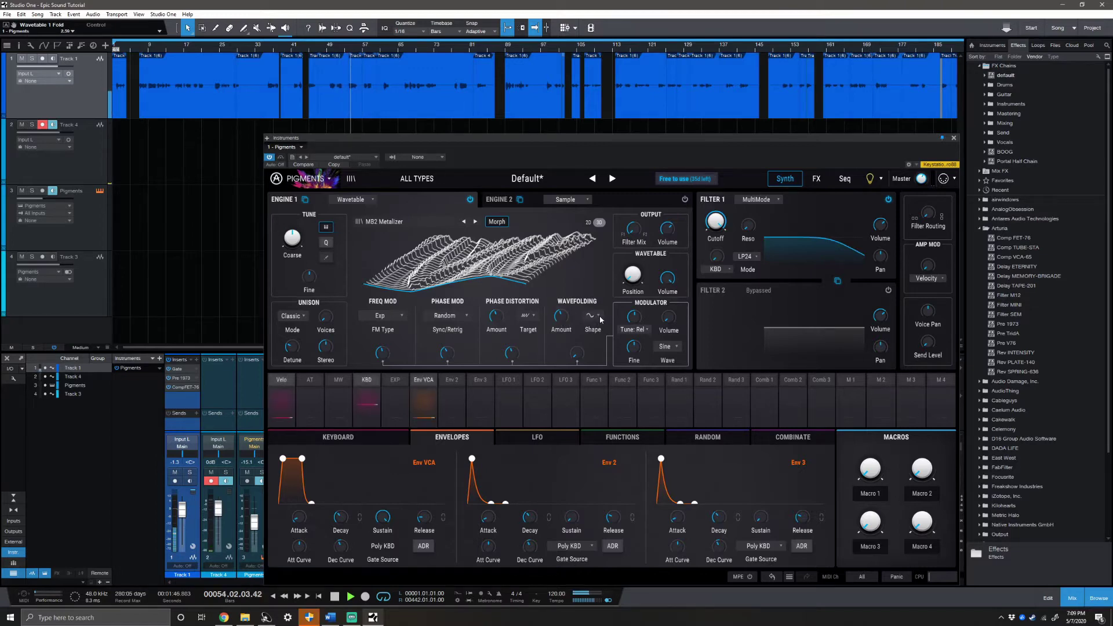
click(597, 316)
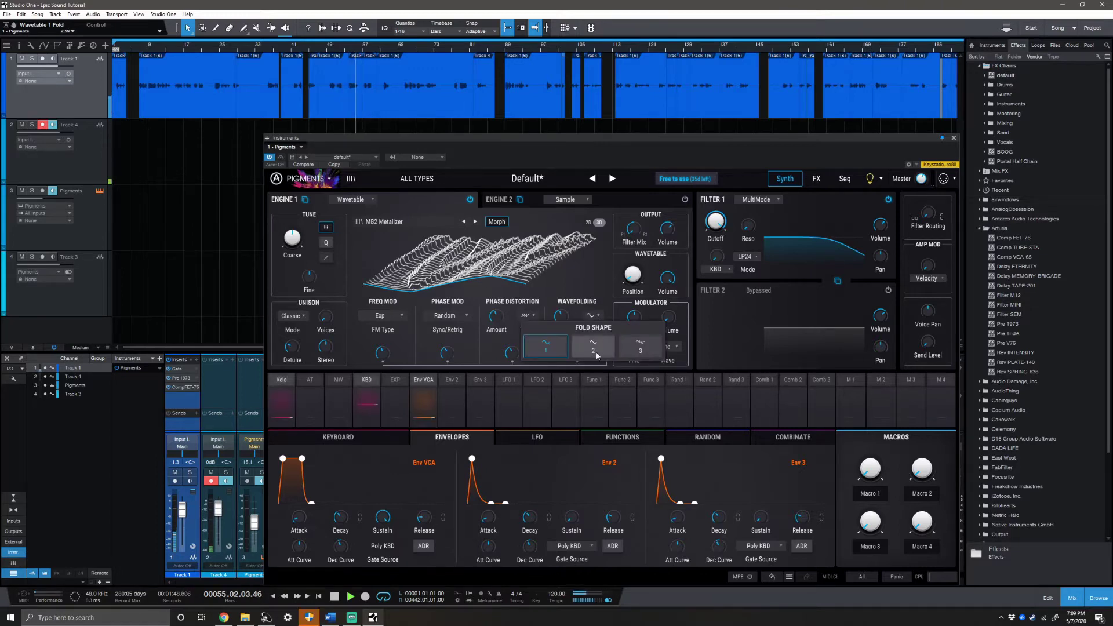
click(594, 351)
mouse_move(578, 355)
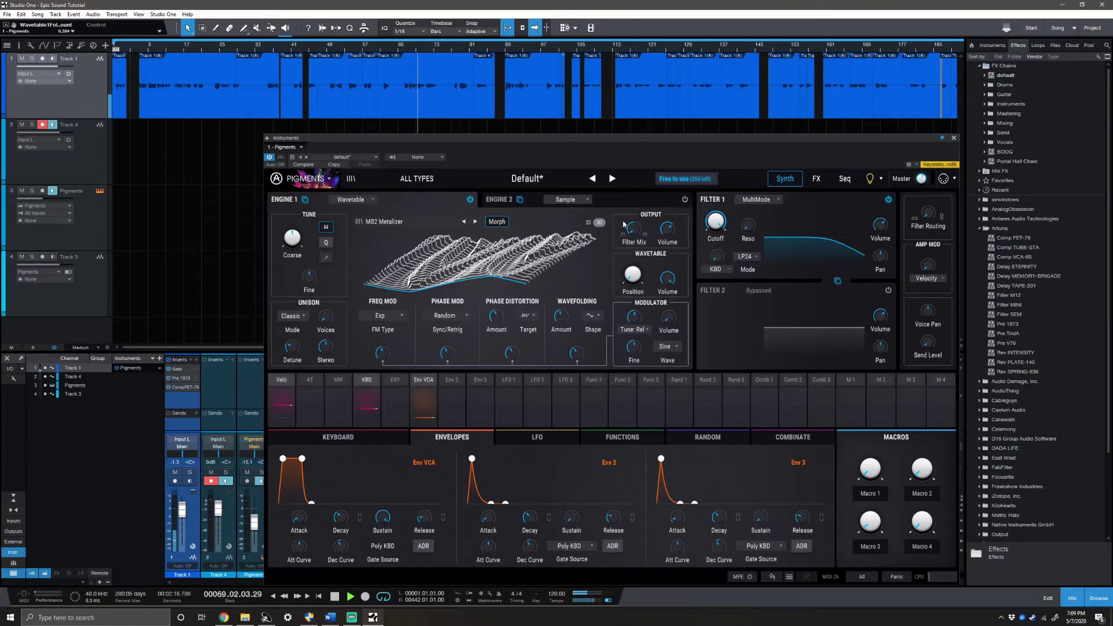
Set Engine 1's wavetable position to about 0.39, and its modulator to 12 semitones at about -9.24 dB volume
mouse_move(634, 280)
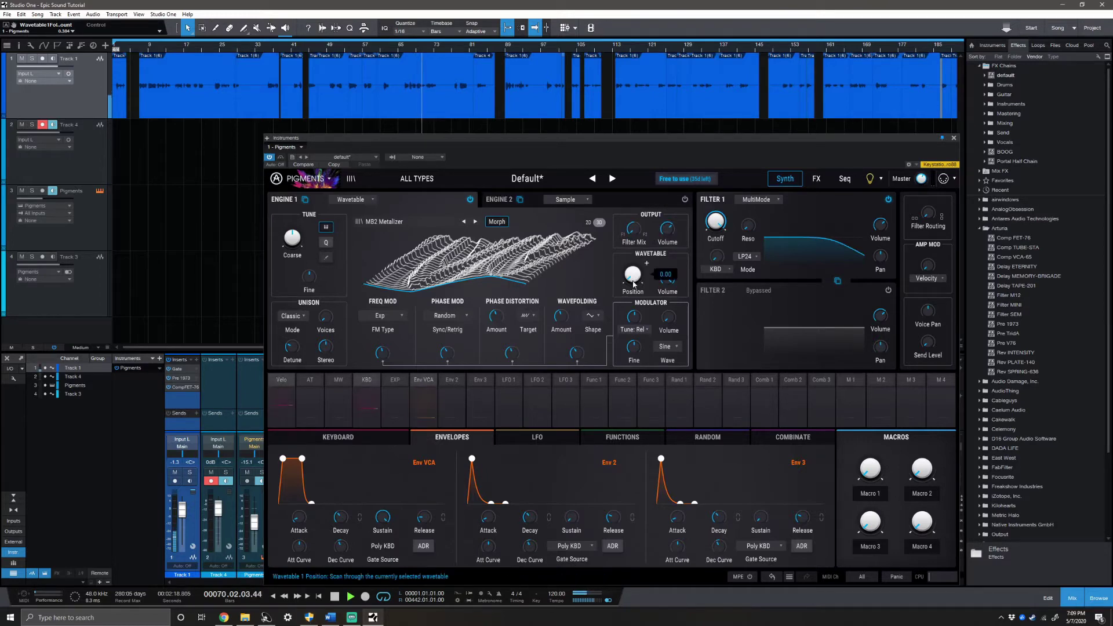
drag(634, 279, 634, 263)
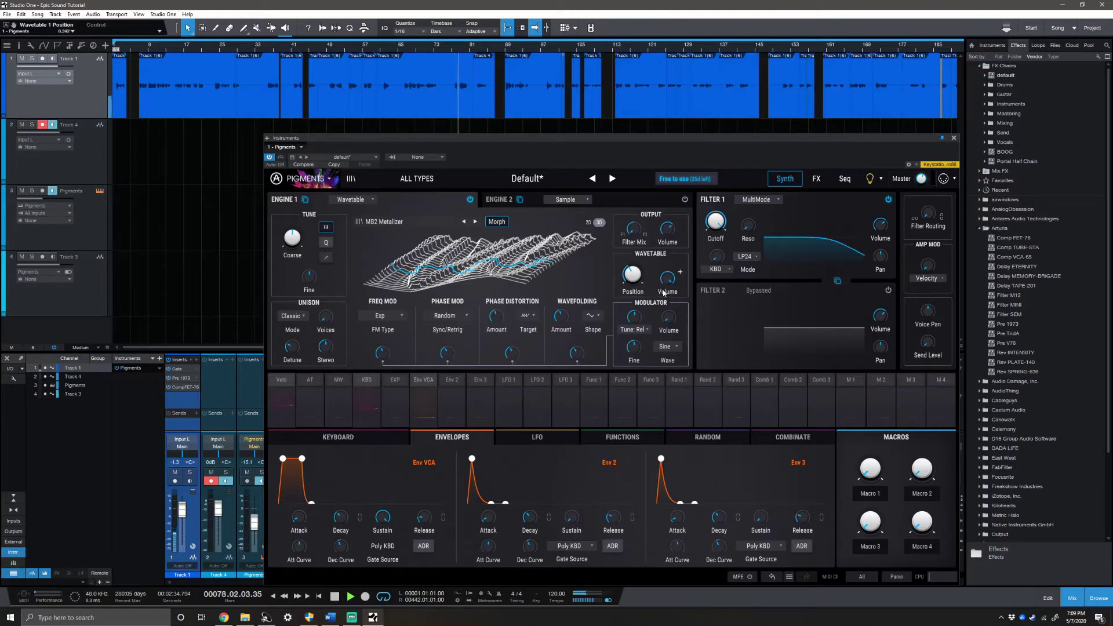
mouse_move(635, 318)
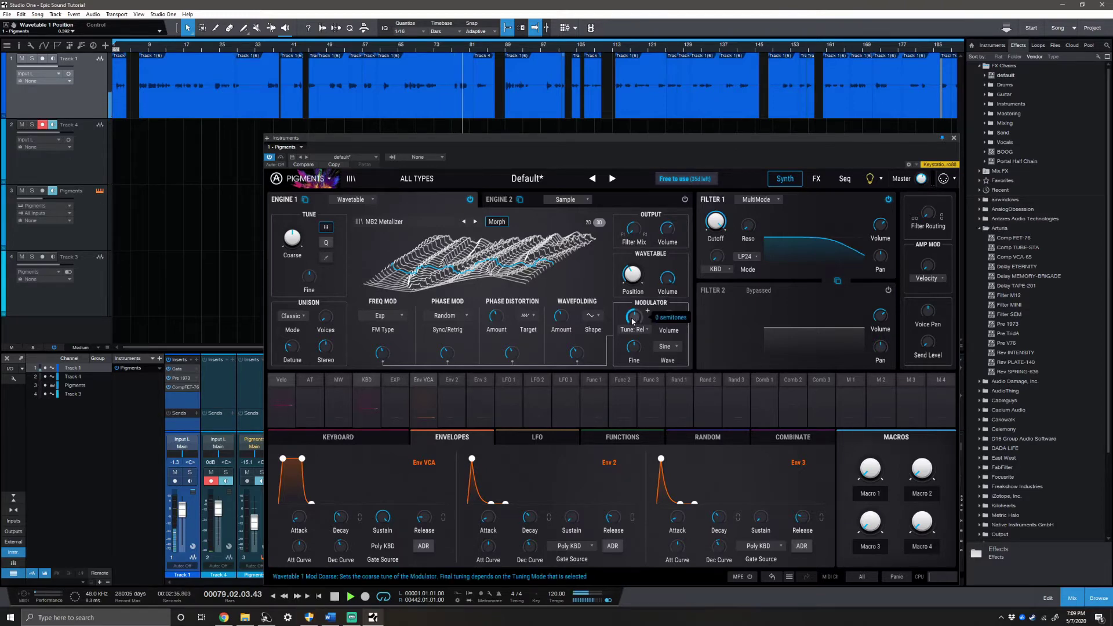
drag(633, 321, 634, 310)
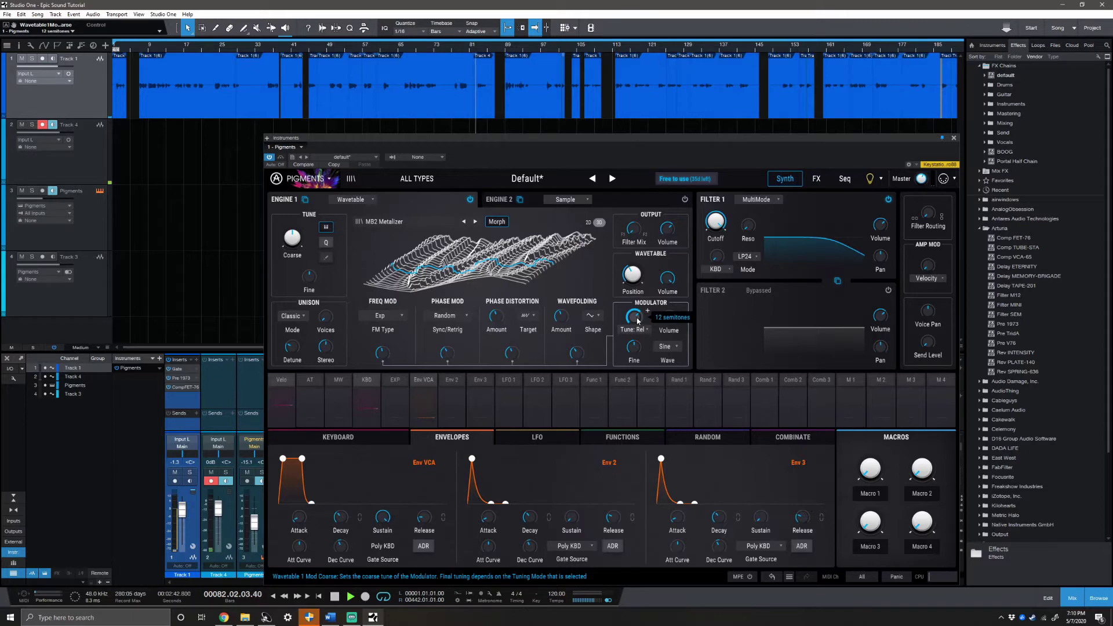
drag(668, 316, 652, 359)
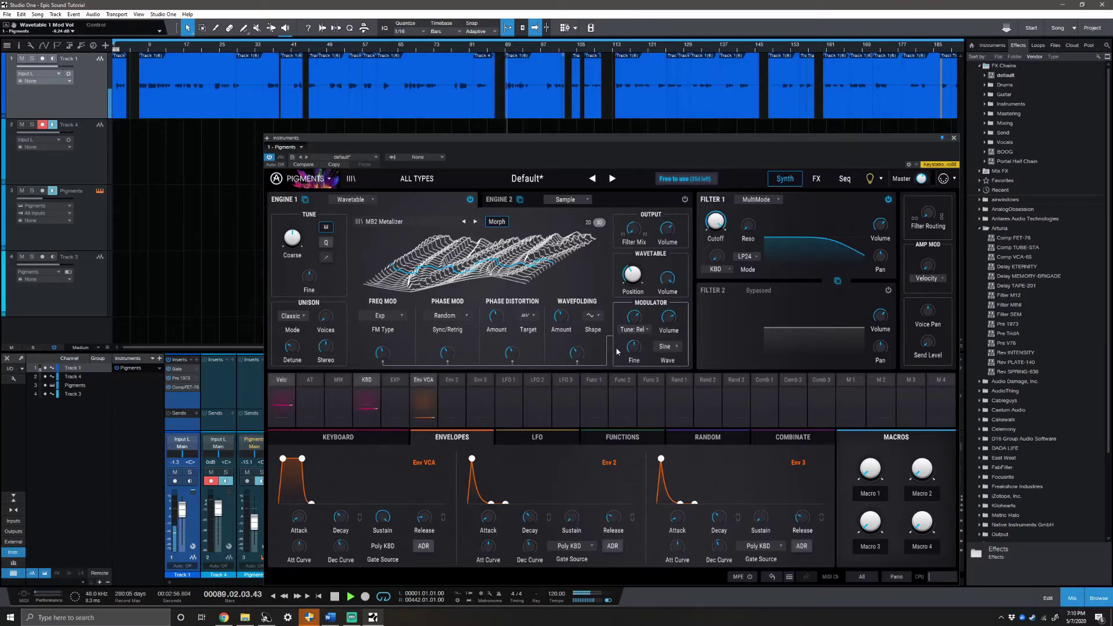
mouse_move(632, 351)
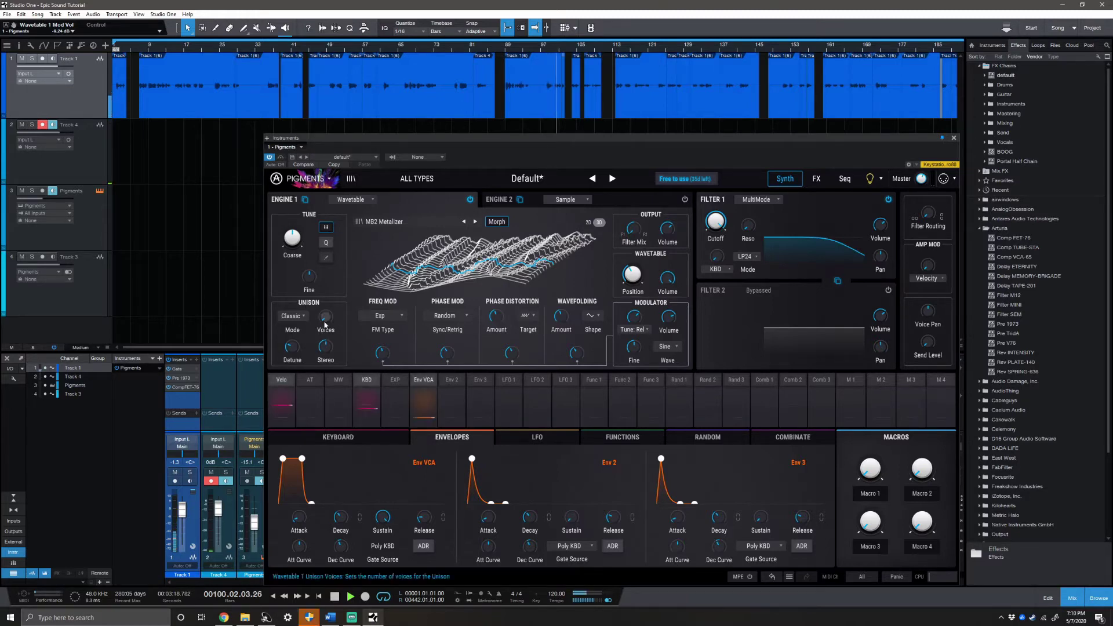
Set Engine 1's unison voices to about 3.8 and the unison detune to about 3.9 %
drag(326, 317, 326, 323)
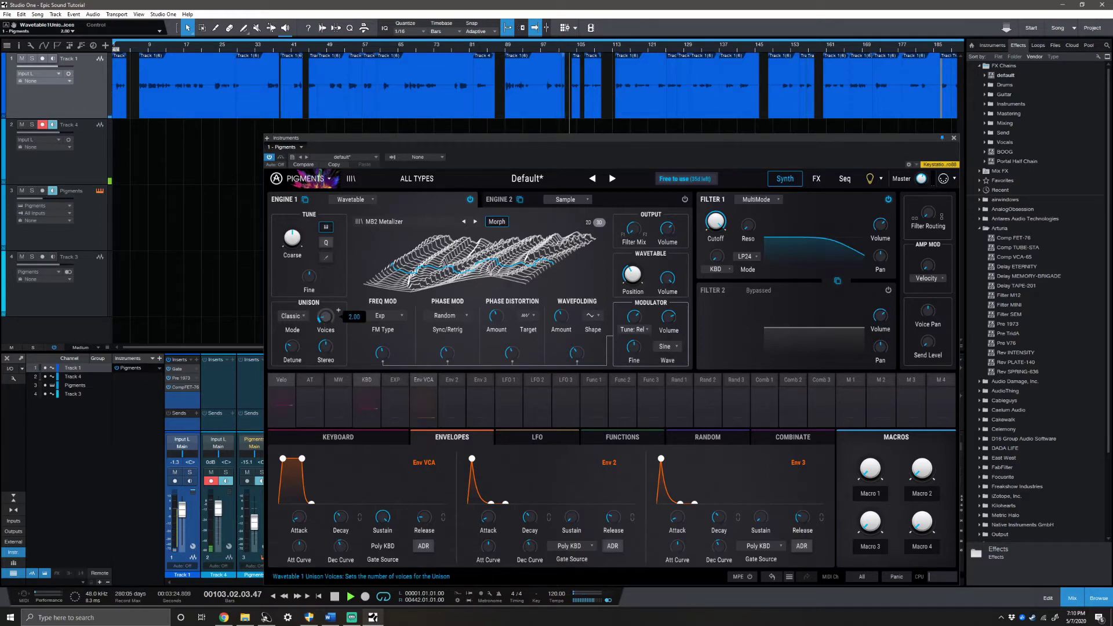
drag(326, 316, 326, 310)
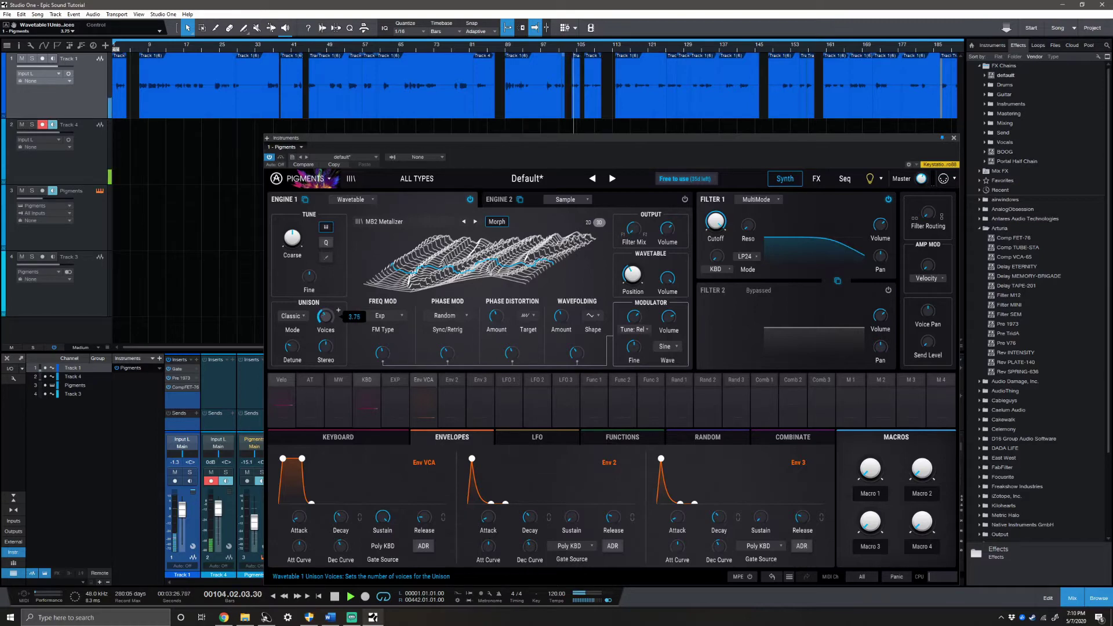
mouse_move(305, 341)
drag(305, 341, 305, 340)
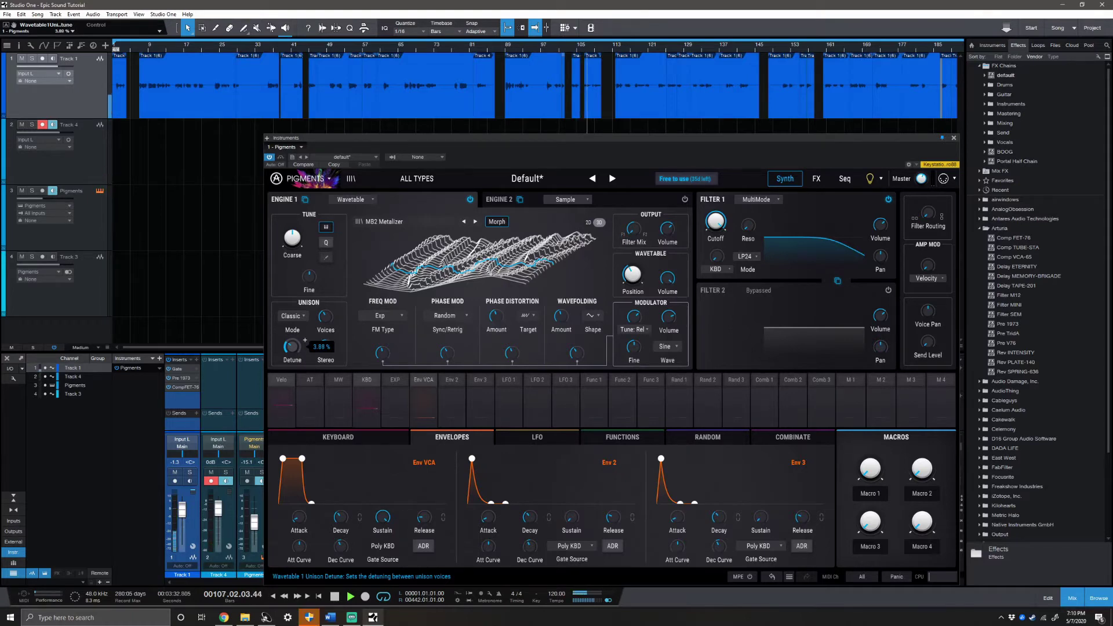
mouse_move(345, 361)
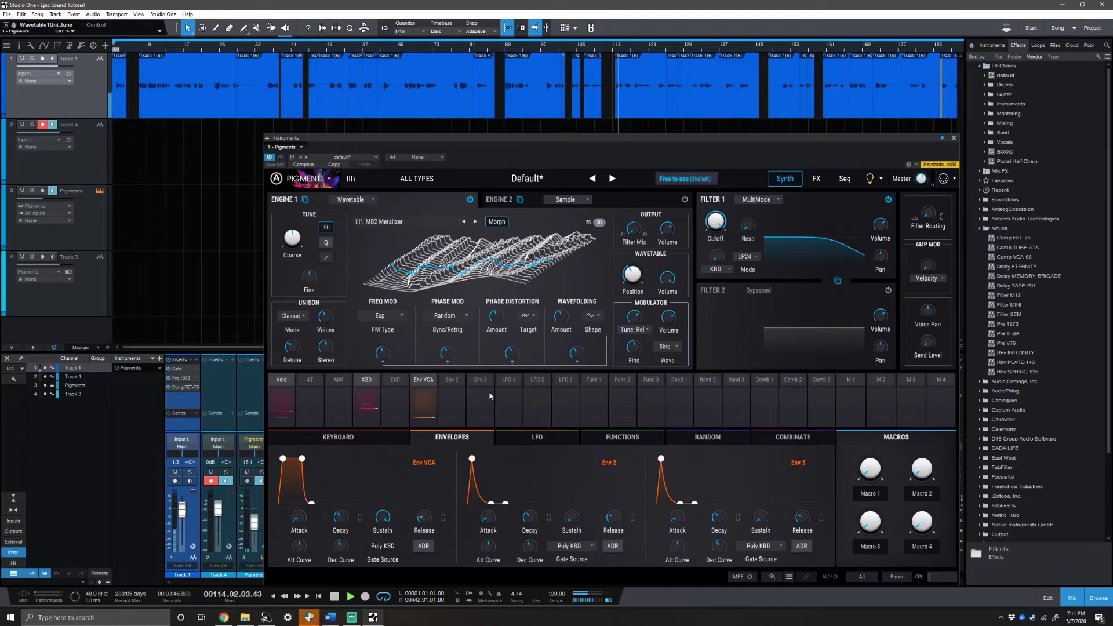
Change Engine 2's type from Sample to Wavetable
click(512, 202)
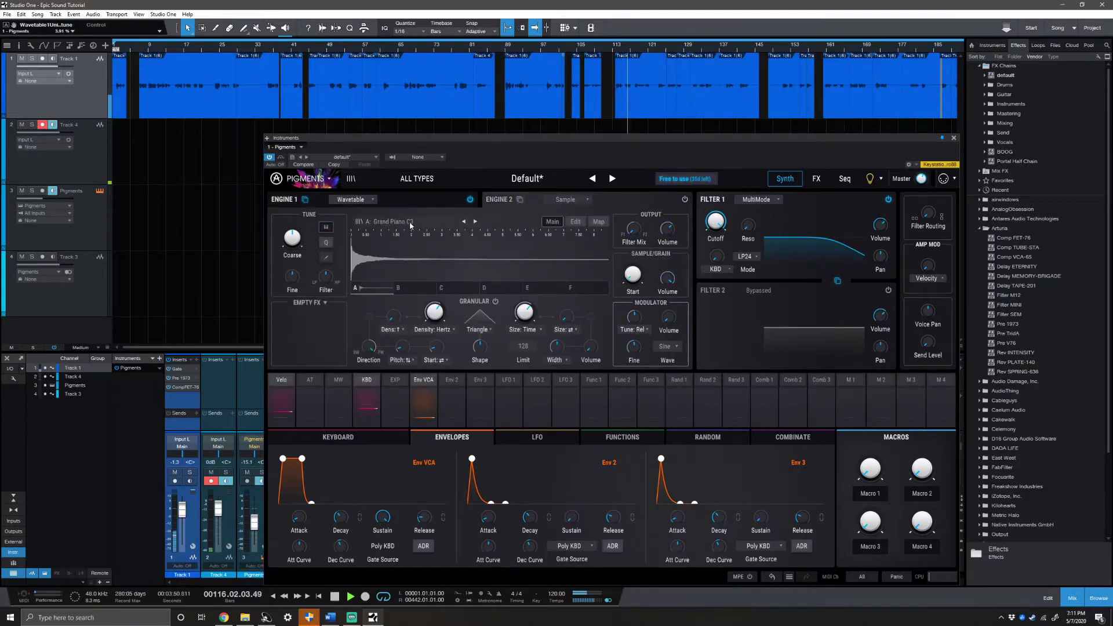
click(566, 200)
click(548, 231)
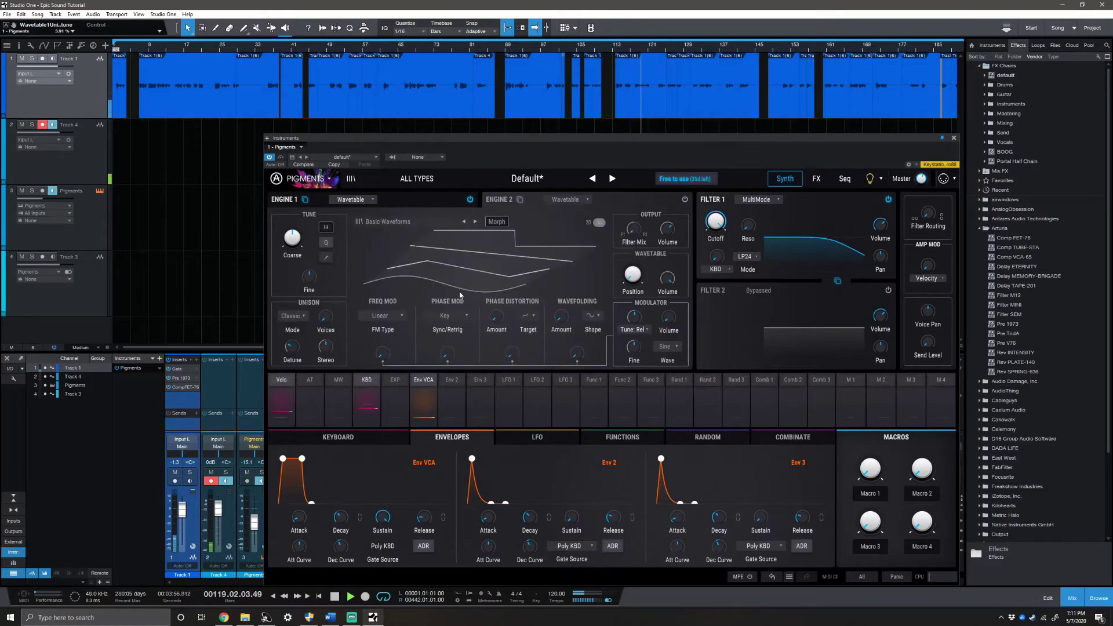
Load the Lyra wavetable from the Processed category into Engine 2 and enable the engine
click(404, 220)
scroll(478, 328, down, 4)
click(473, 334)
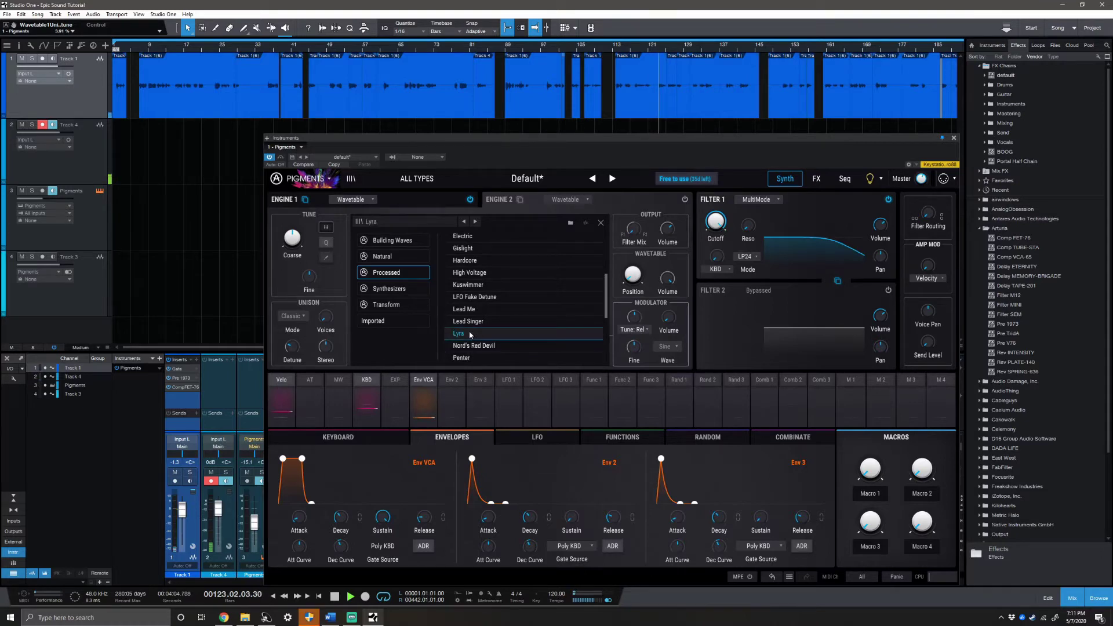
click(473, 334)
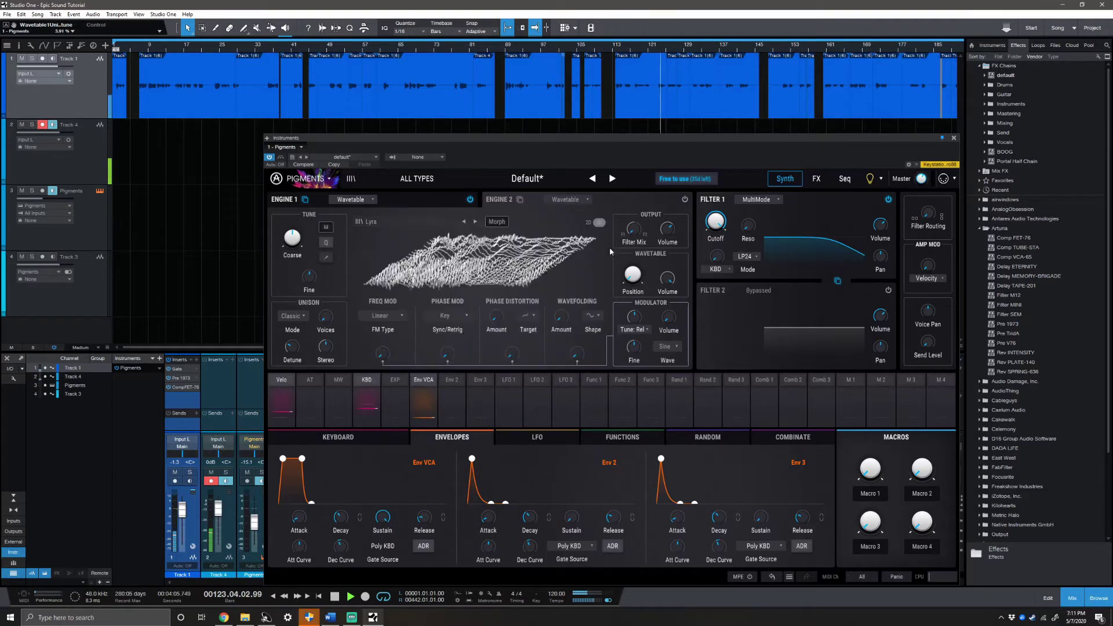
click(686, 200)
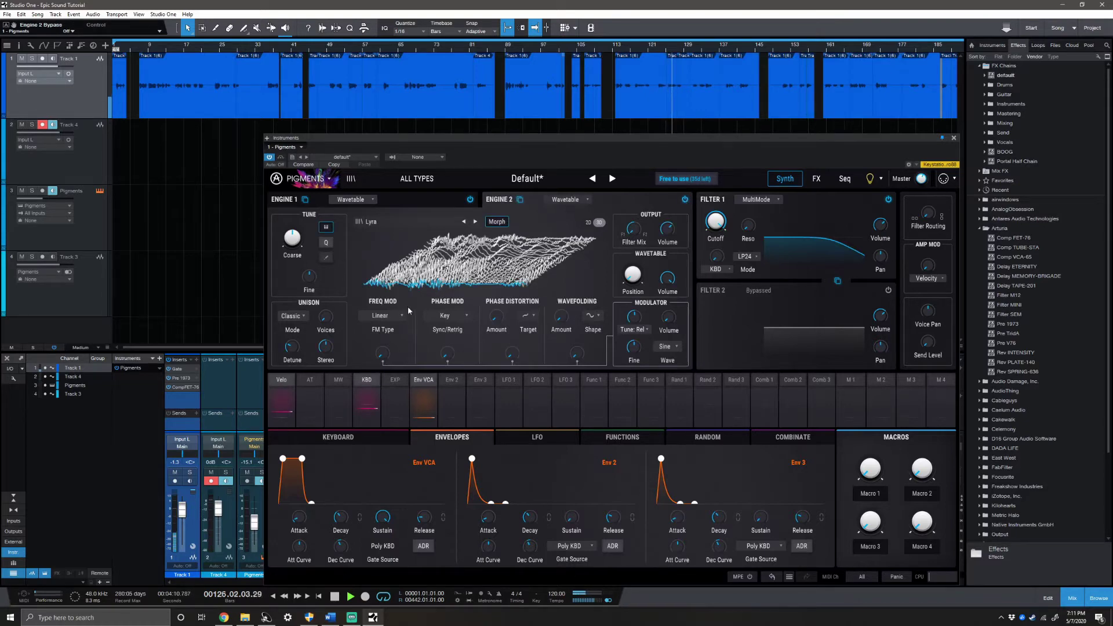
Set Engine 2's FM amount to about 0.1 and its phase distortion amount to about 0.82
mouse_move(384, 358)
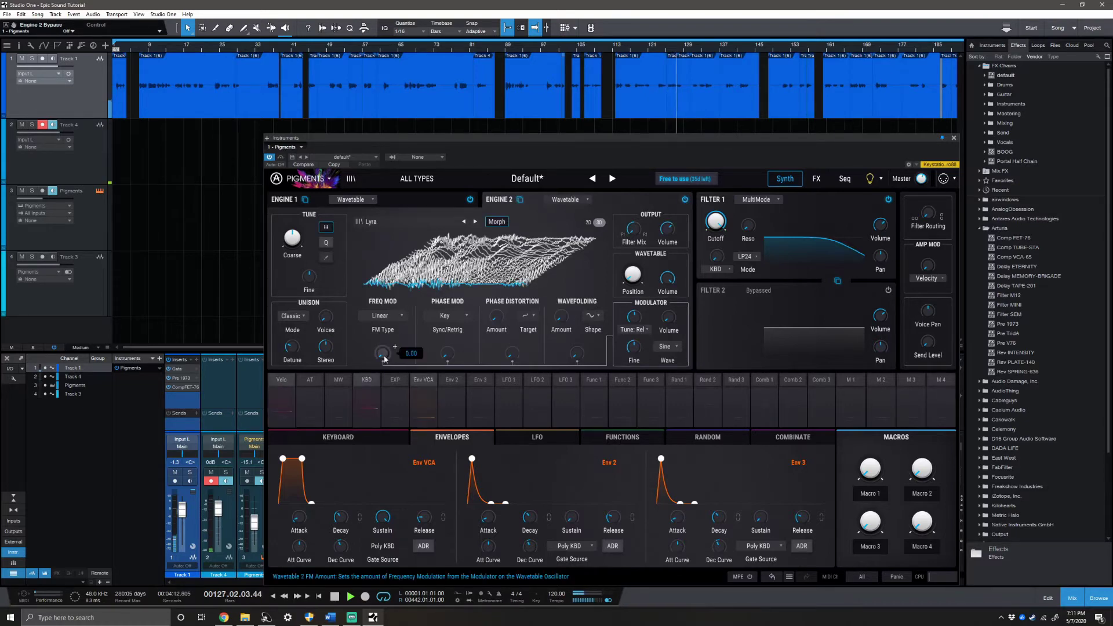
drag(384, 359, 384, 347)
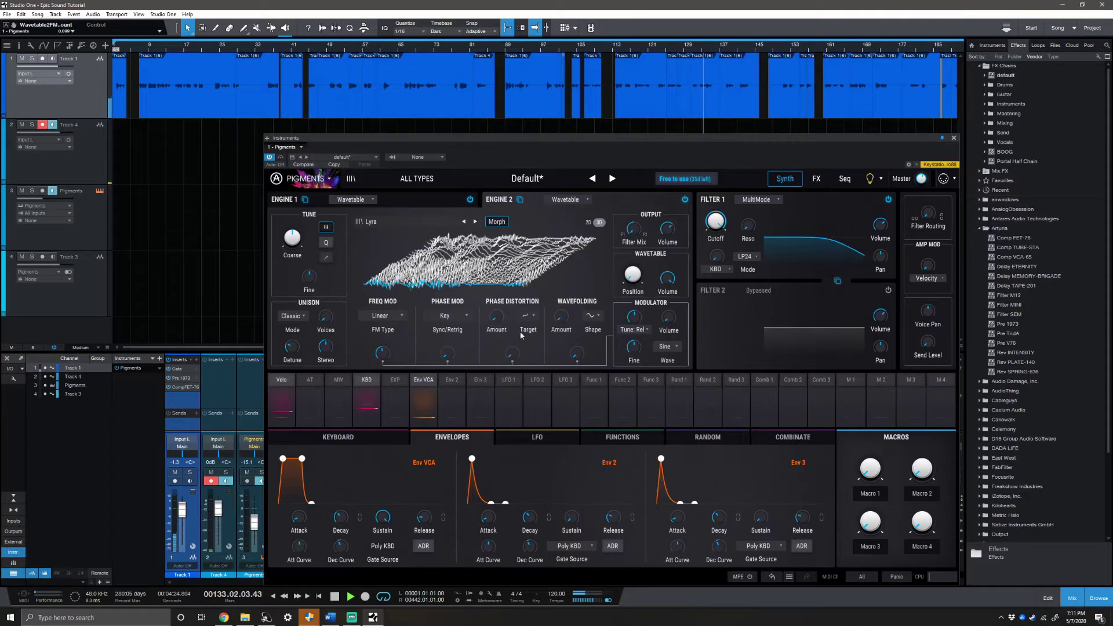
mouse_move(502, 326)
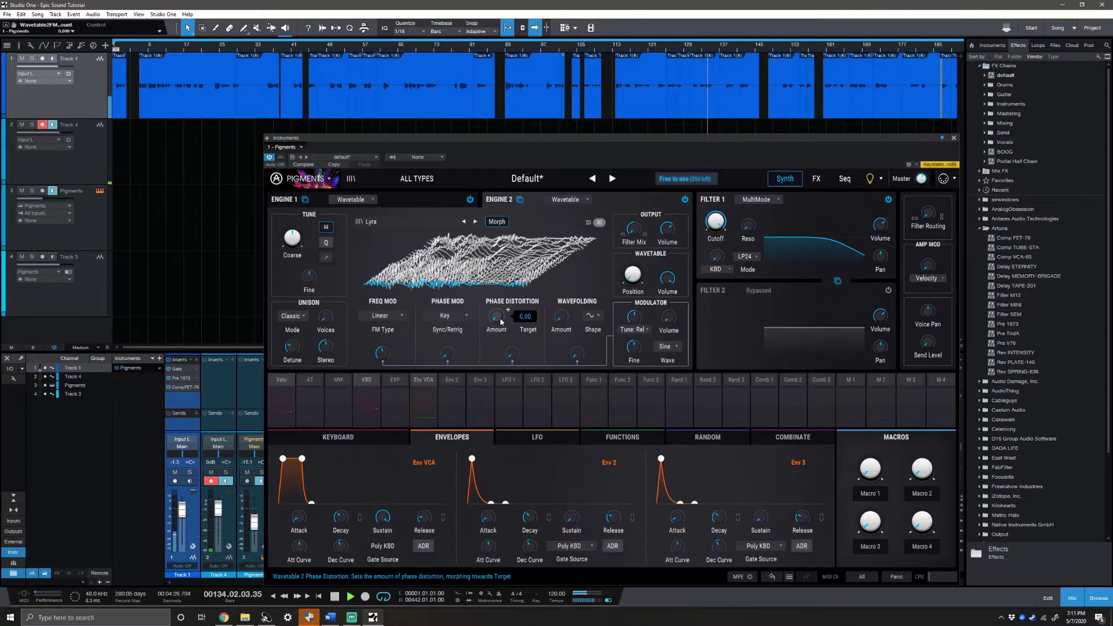
drag(502, 323, 502, 282)
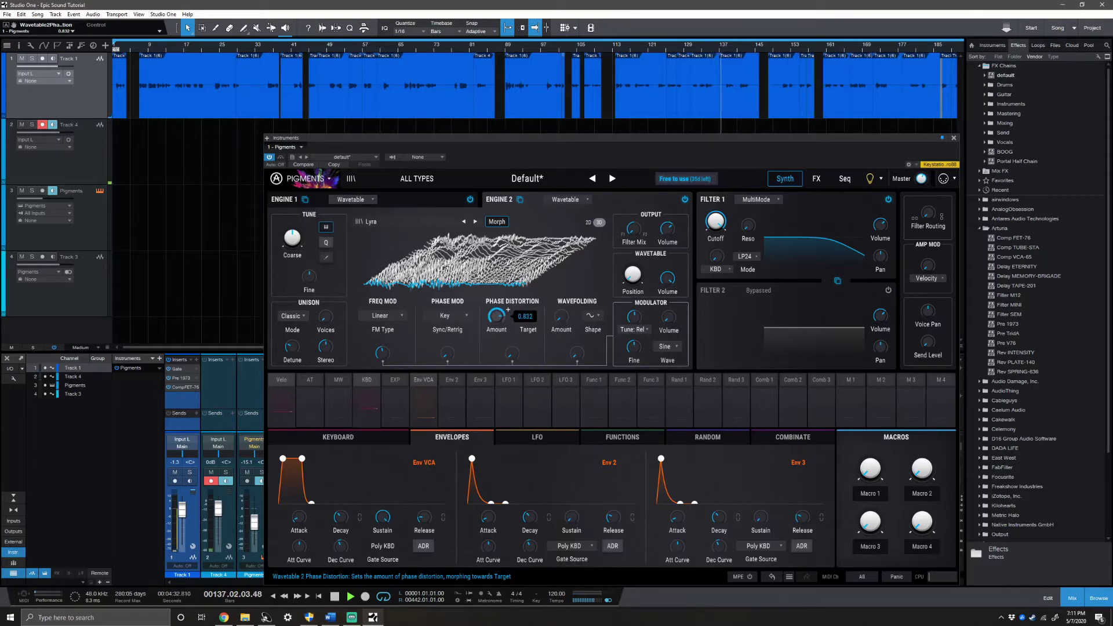
drag(502, 282, 502, 281)
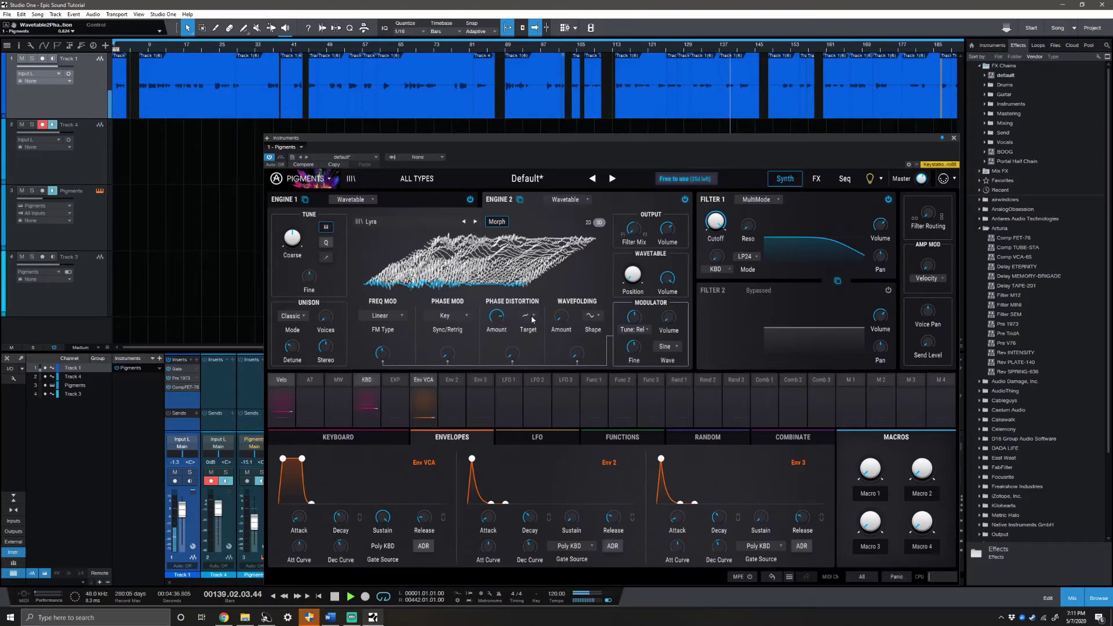
Set Engine 2's phase distortion modulation to about 0.2, its wavefolding amount to about 2.35 and its wavefolding modulation to about 0.23
mouse_move(515, 356)
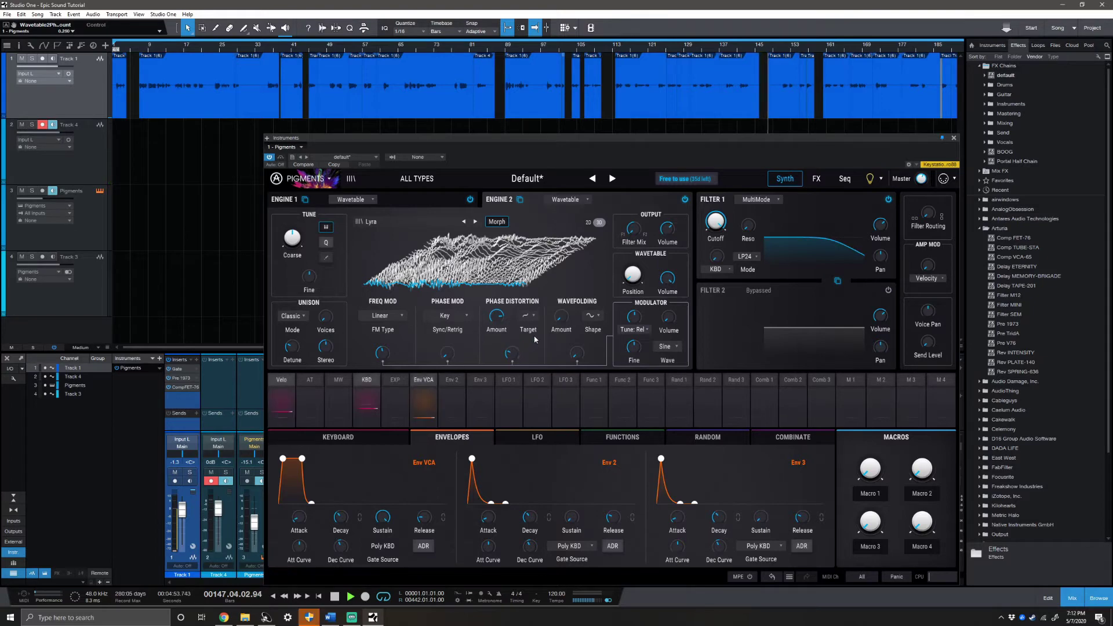
mouse_move(563, 313)
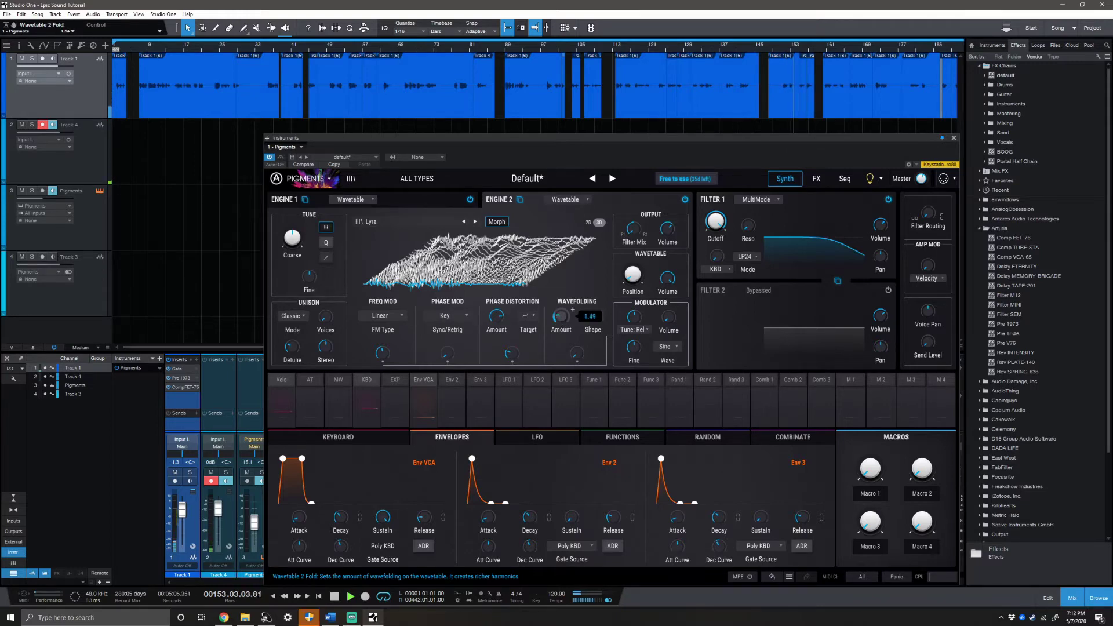
drag(573, 309, 573, 309)
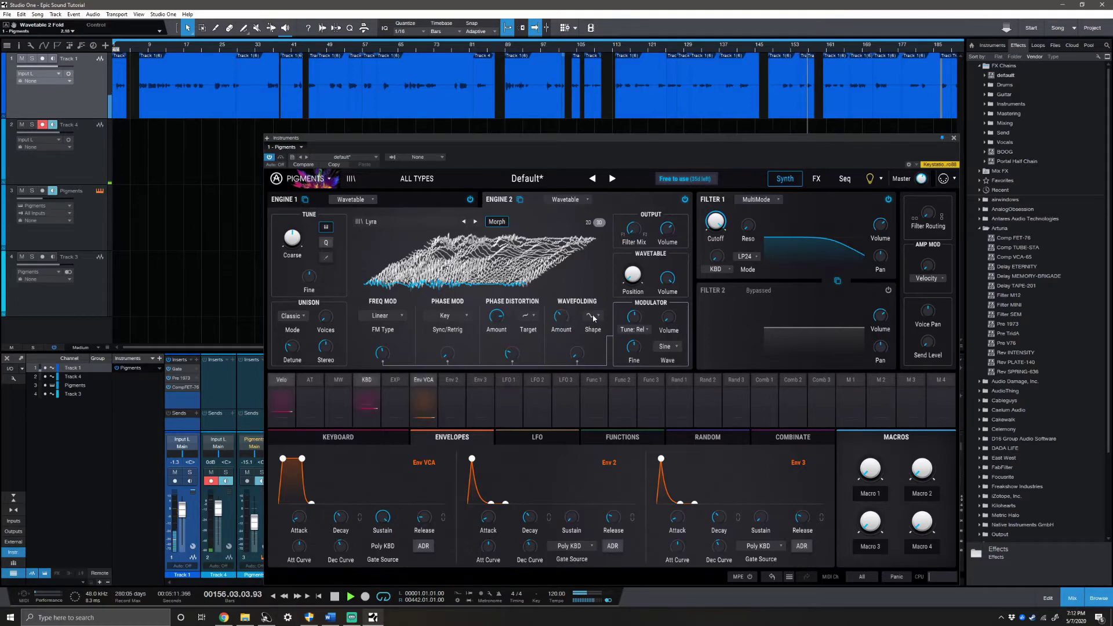
drag(576, 352, 576, 346)
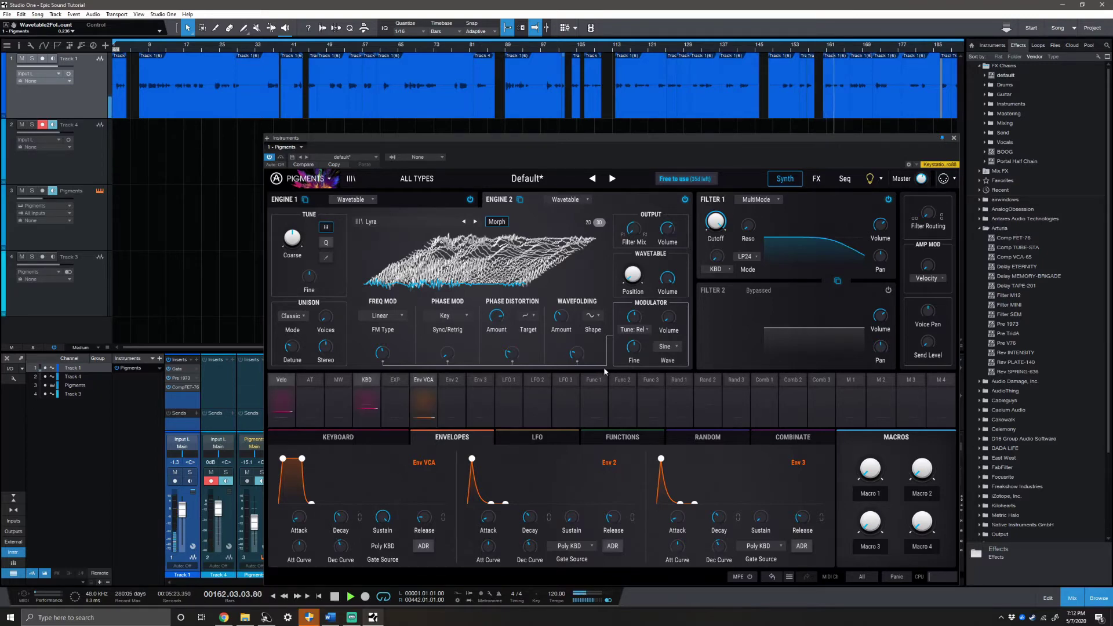
Set Engine 2's wavetable position to about 0.64 and its modulator's coarse tuning to 12 semitones
mouse_move(632, 274)
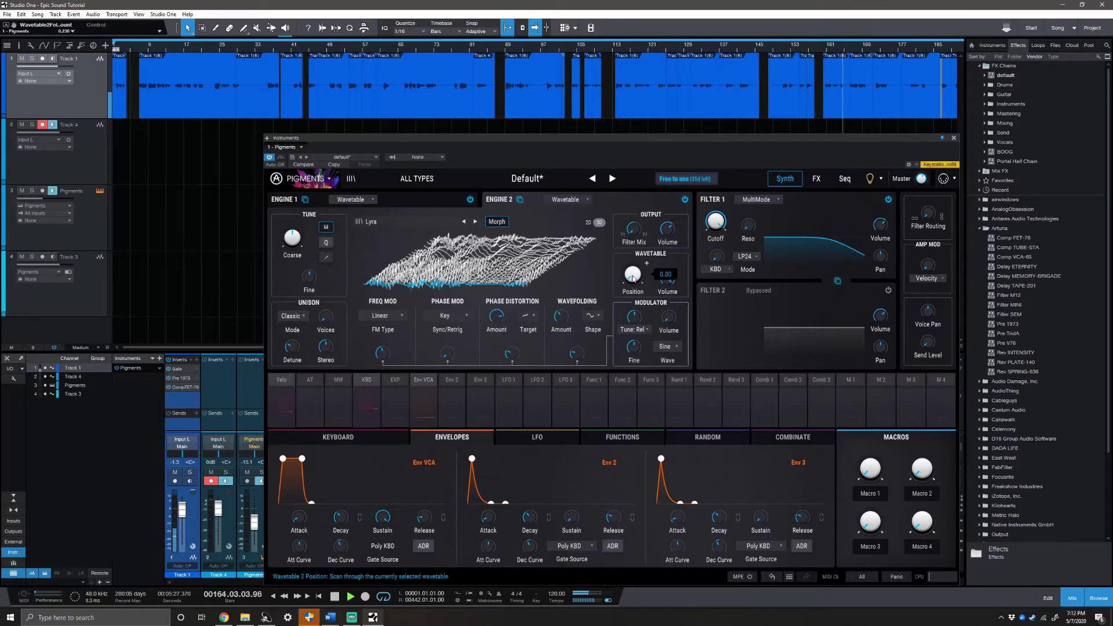
drag(634, 278, 634, 244)
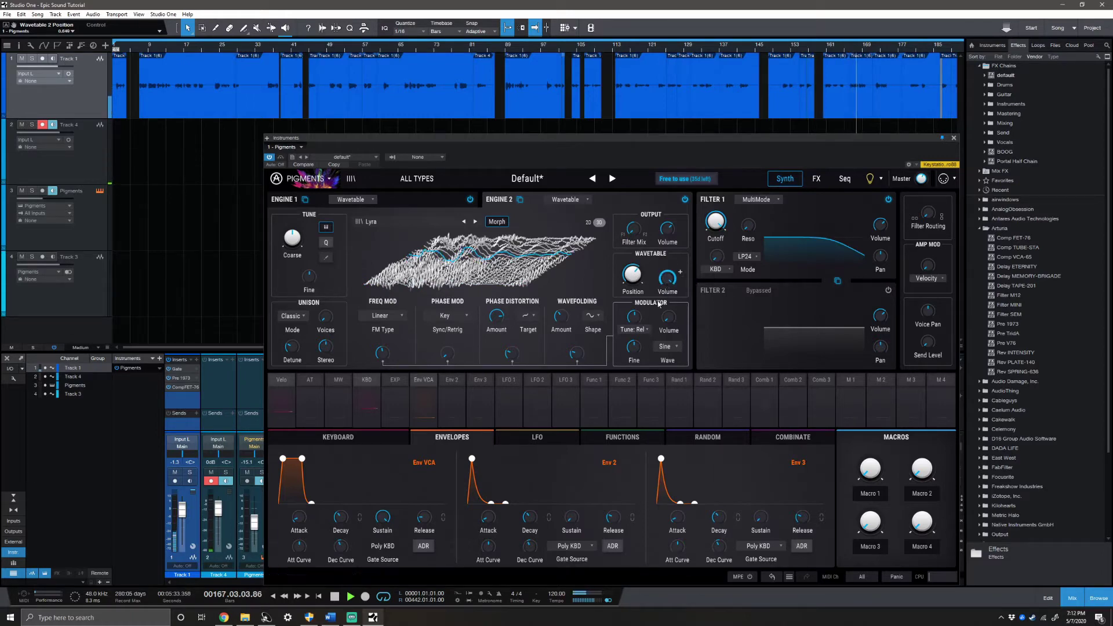
mouse_move(638, 325)
mouse_down()
mouse_move(638, 307)
mouse_move(648, 311)
mouse_up()
Raise the volume of Engine 2's modulator to about -0.7 dB
mouse_move(669, 321)
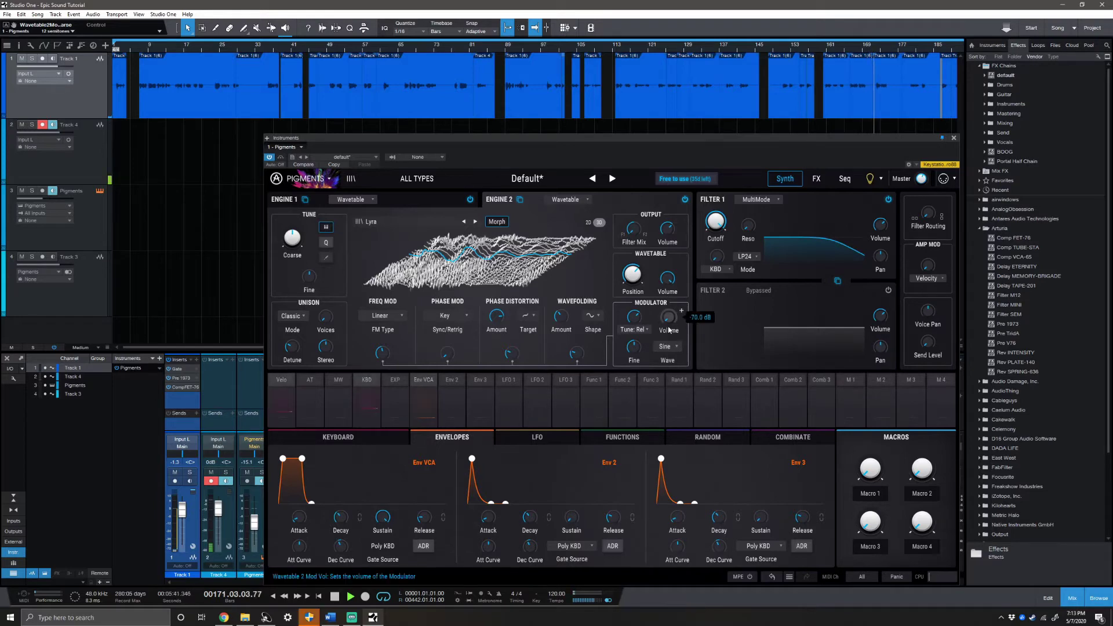
drag(671, 330, 671, 322)
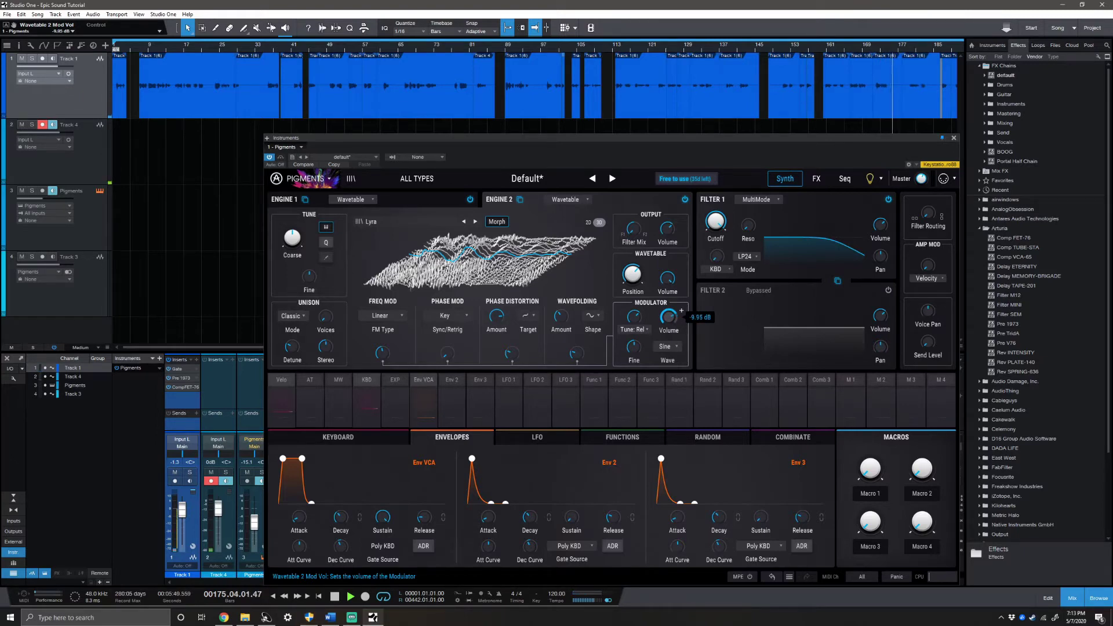
drag(669, 316, 668, 317)
drag(669, 317, 668, 317)
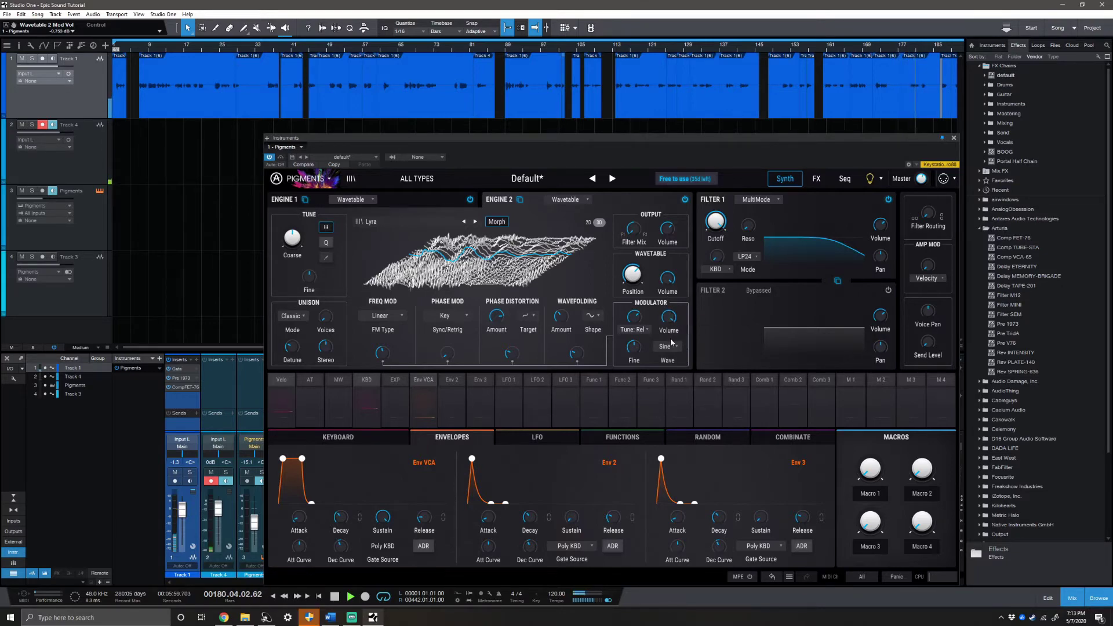
Set Engine 2's unison voices to 4
mouse_move(635, 349)
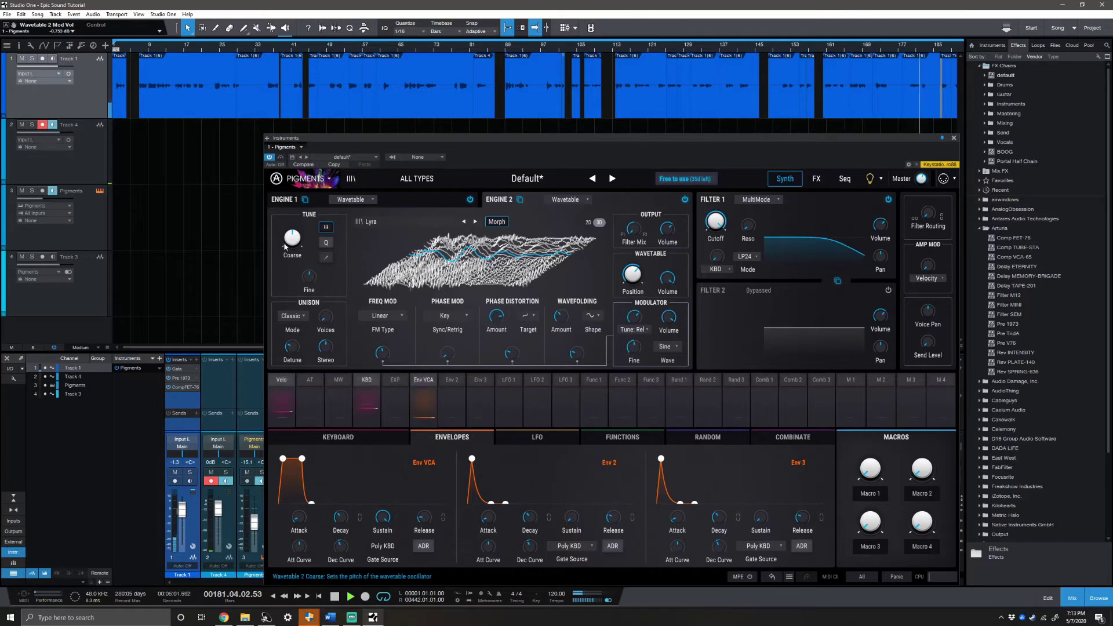
mouse_move(309, 277)
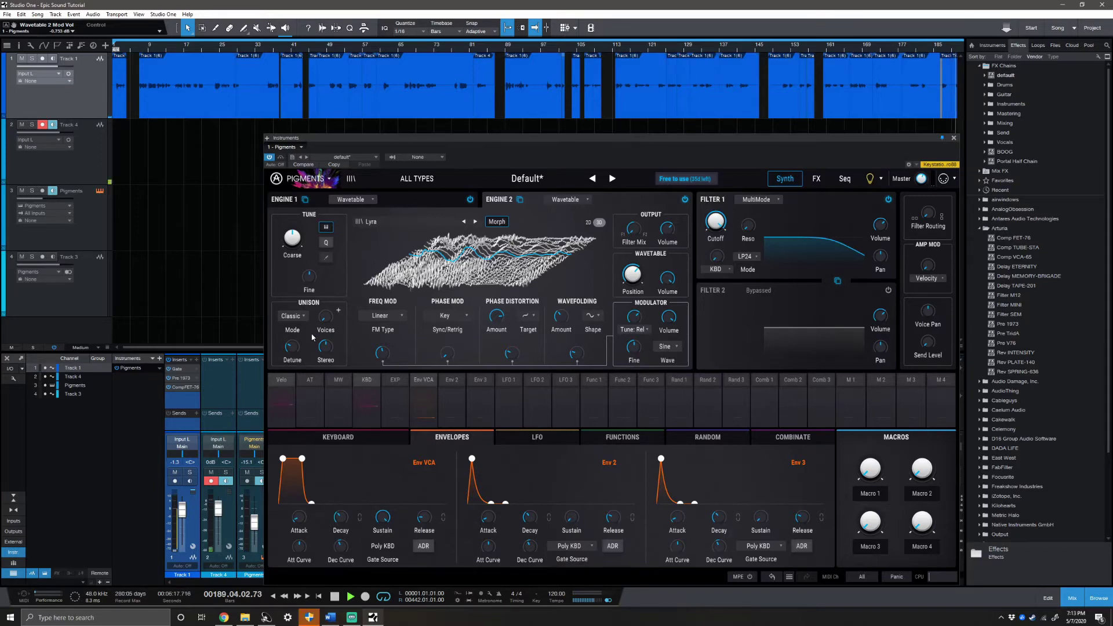
mouse_move(326, 321)
scroll(326, 322, up, 3)
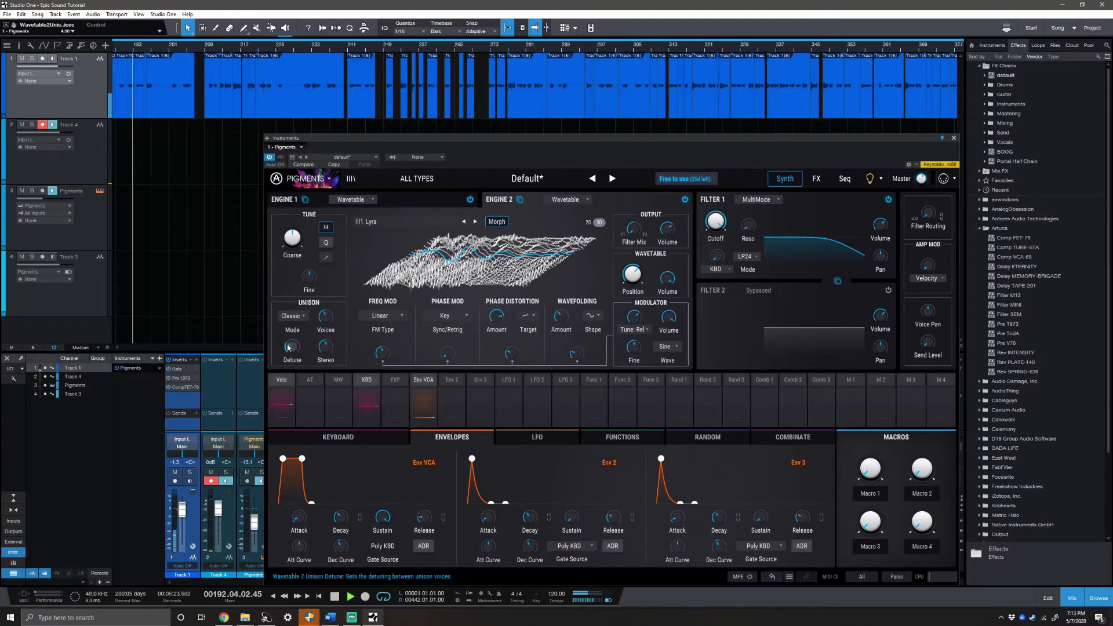
mouse_move(330, 354)
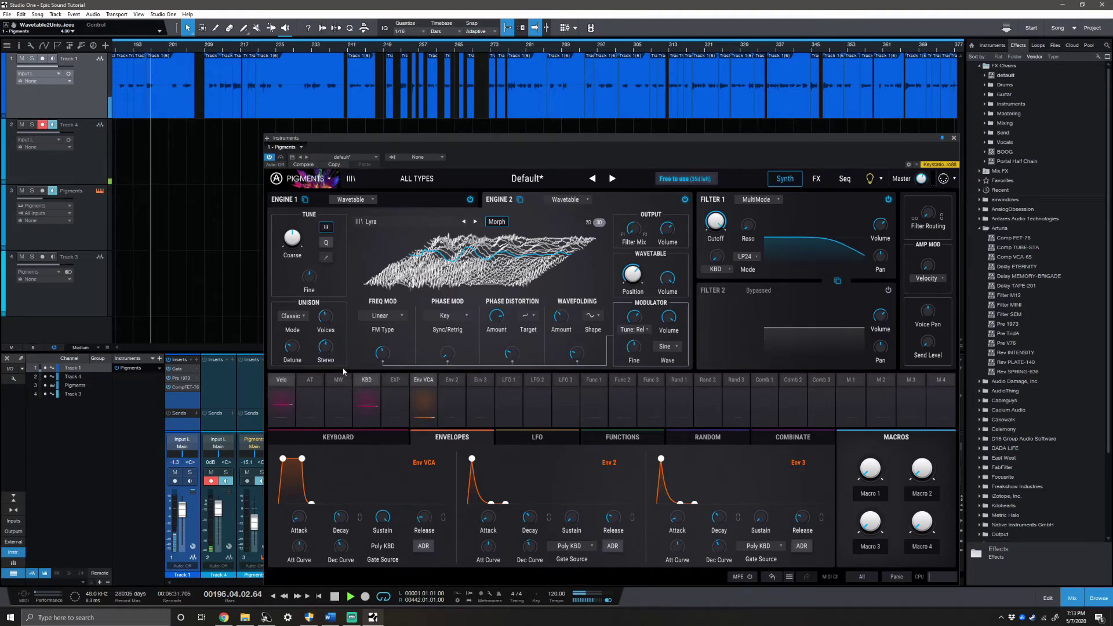
Change Filter 1's type to Mini and lower its cutoff to about 3000 Hz
click(778, 201)
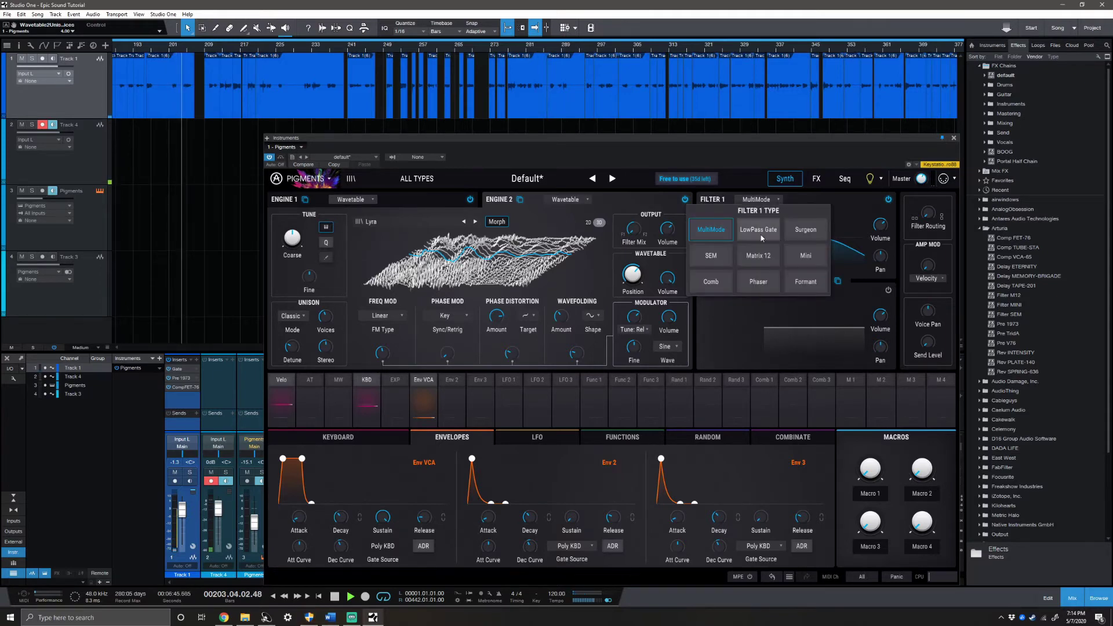
click(767, 229)
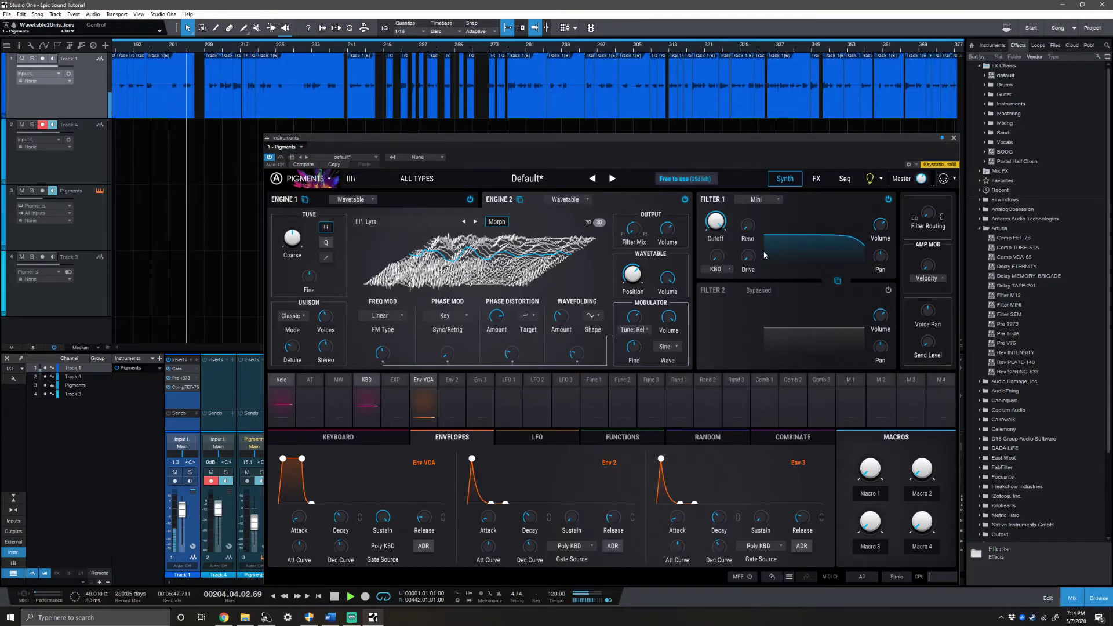
mouse_move(726, 210)
drag(717, 221, 716, 228)
mouse_move(716, 228)
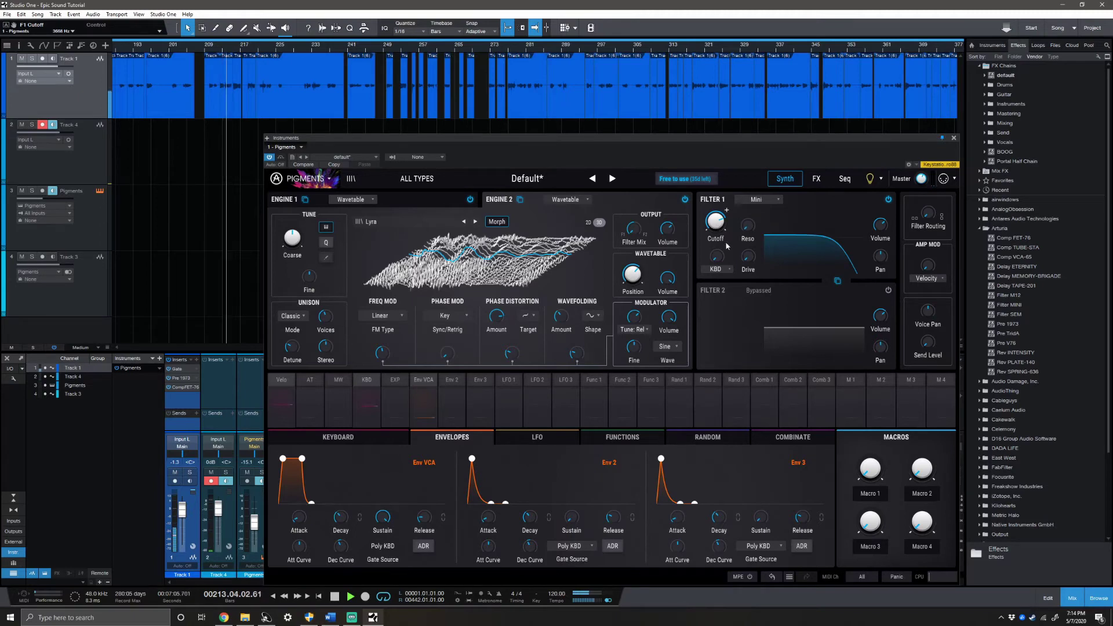
Enable Filter 2 as a MultiMode filter and set its cutoff to about 15850 Hz
click(892, 291)
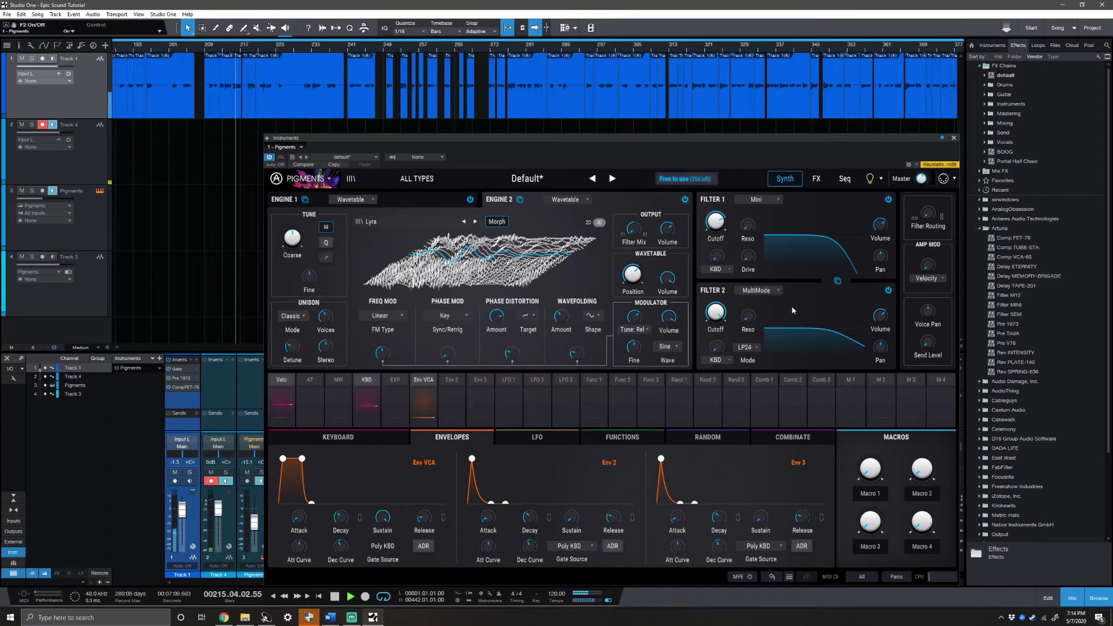
mouse_move(716, 312)
scroll(717, 312, down, 3)
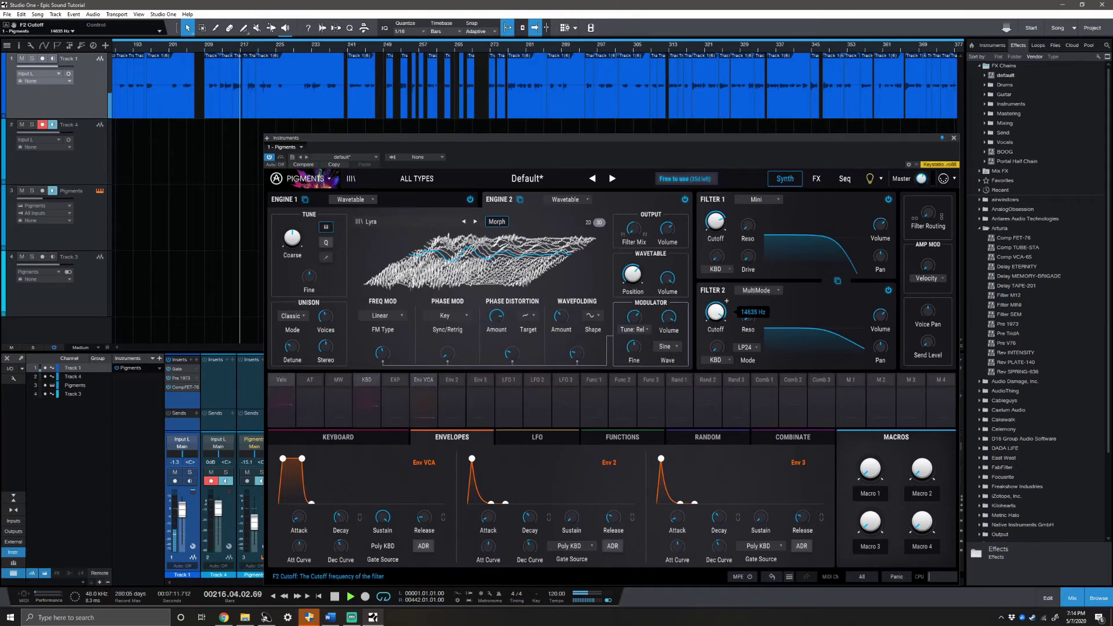
scroll(716, 312, up, 2)
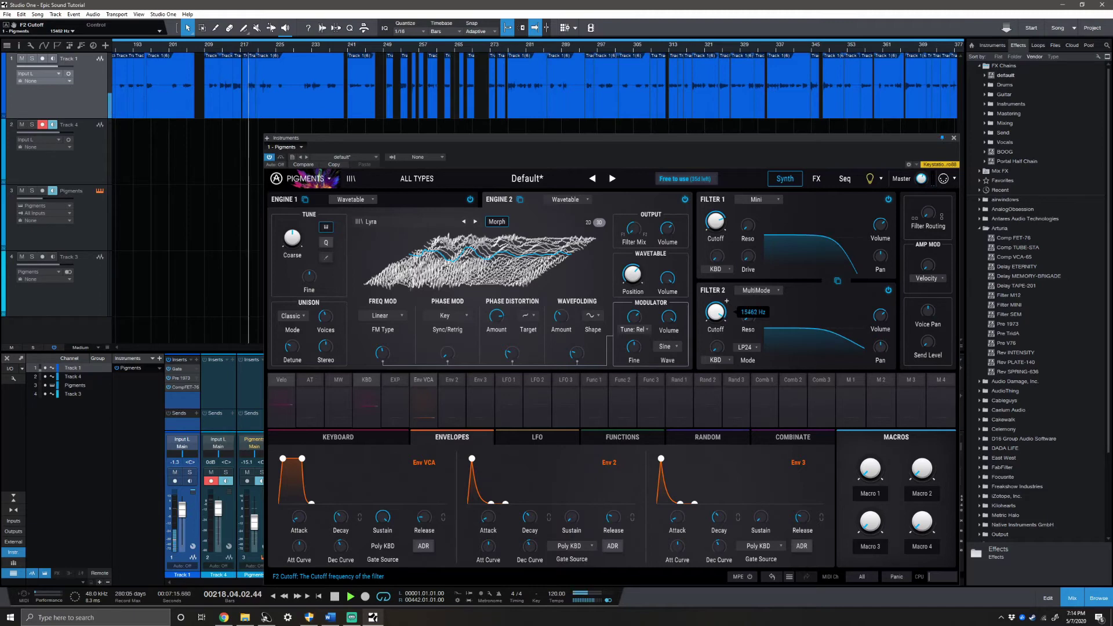
scroll(717, 312, up, 1)
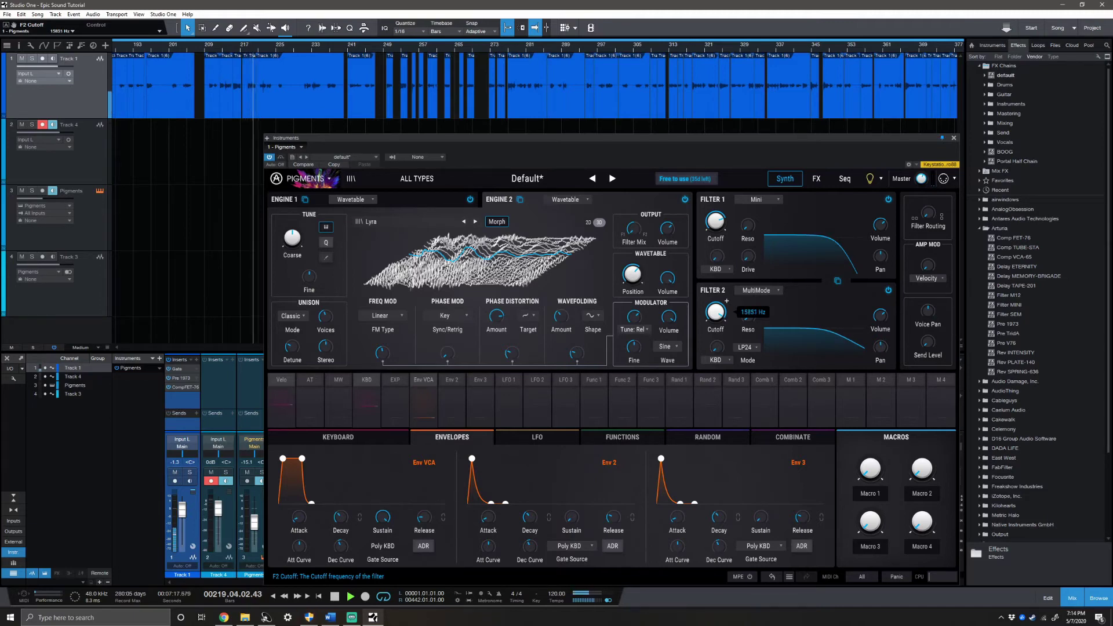
Set Filter 2's FM amount to about 0.075
scroll(717, 312, up, 1)
scroll(731, 342, up, 1)
scroll(733, 341, up, 2)
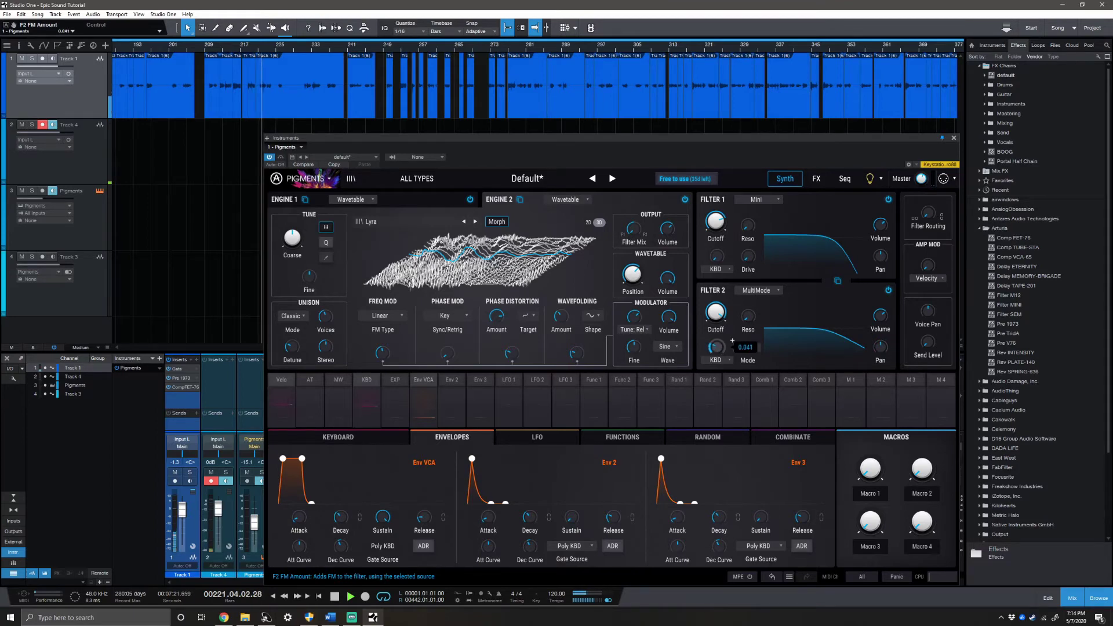
scroll(732, 341, up, 1)
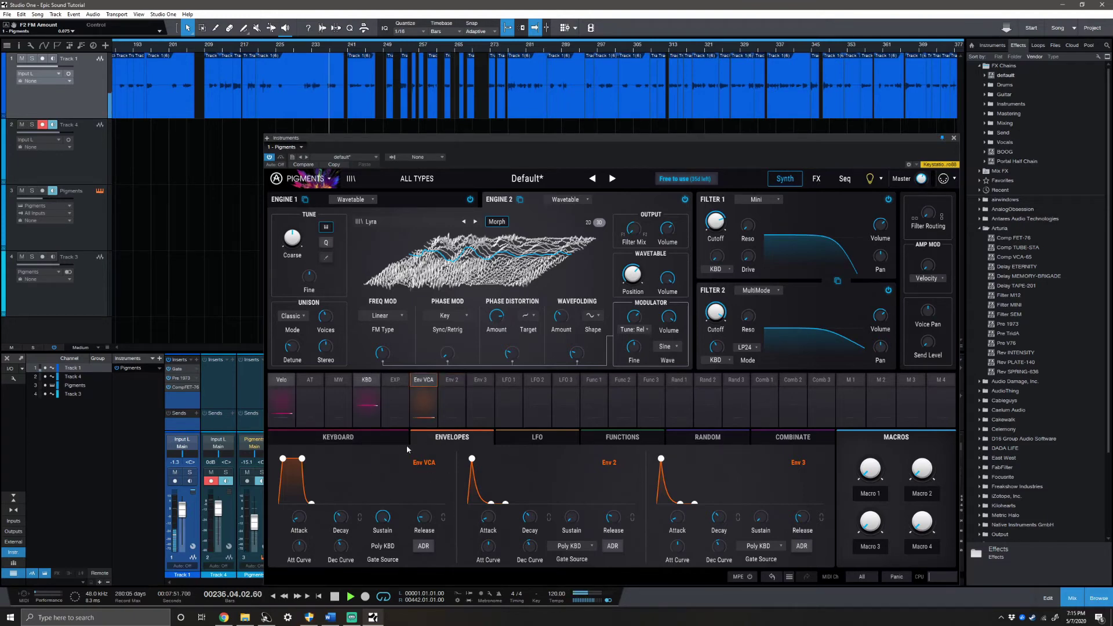
Set the Env VCA attack to about 75 ms, its decay to 20 s and its sustain to 0
mouse_move(297, 517)
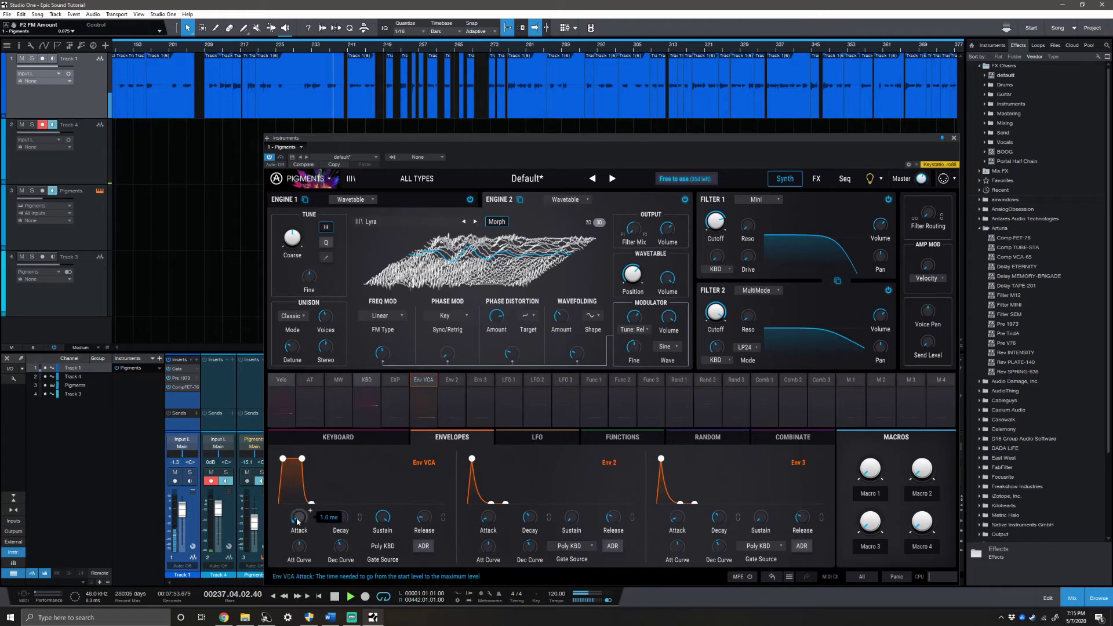
drag(296, 518, 297, 493)
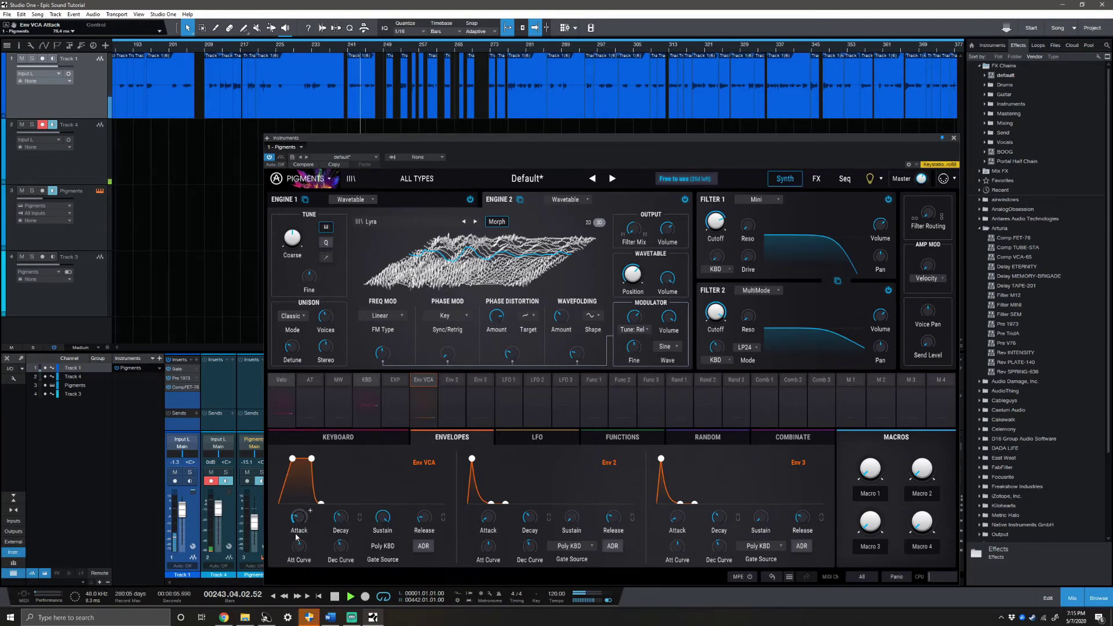
mouse_move(340, 518)
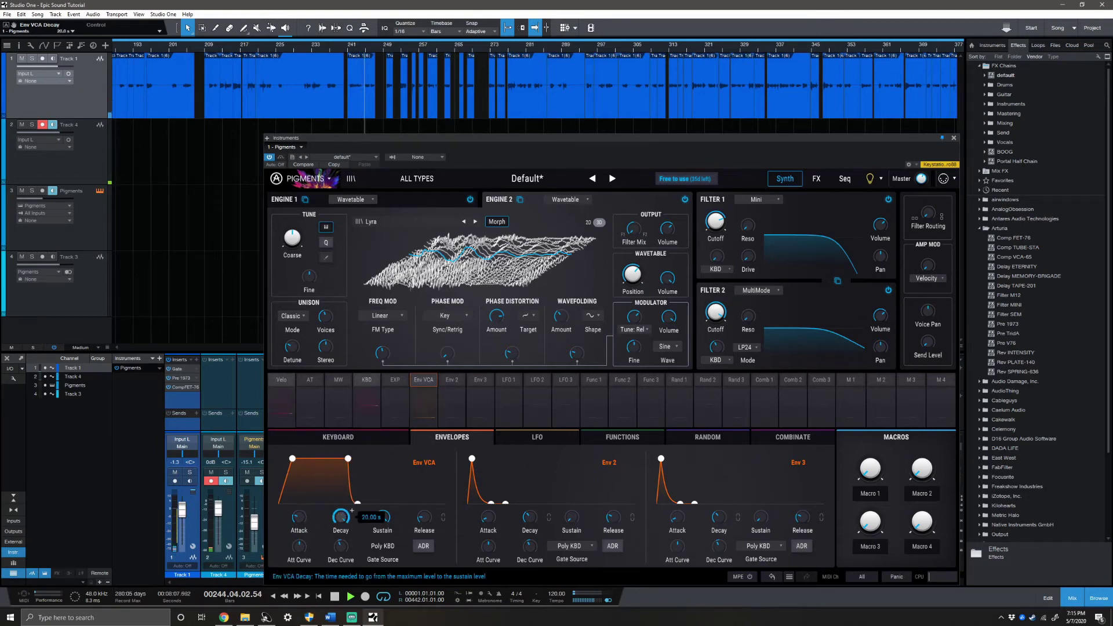
drag(382, 516, 382, 556)
Lengthen the Env VCA release and set its attack curve to about -13
mouse_move(428, 524)
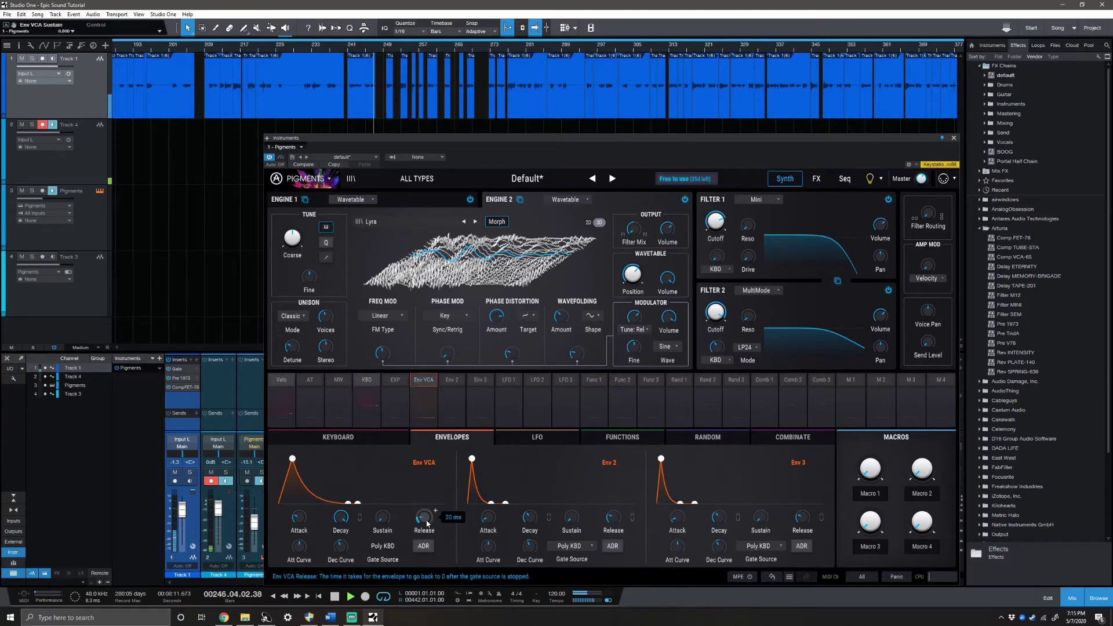
drag(428, 524, 429, 500)
mouse_move(302, 550)
drag(302, 550, 302, 564)
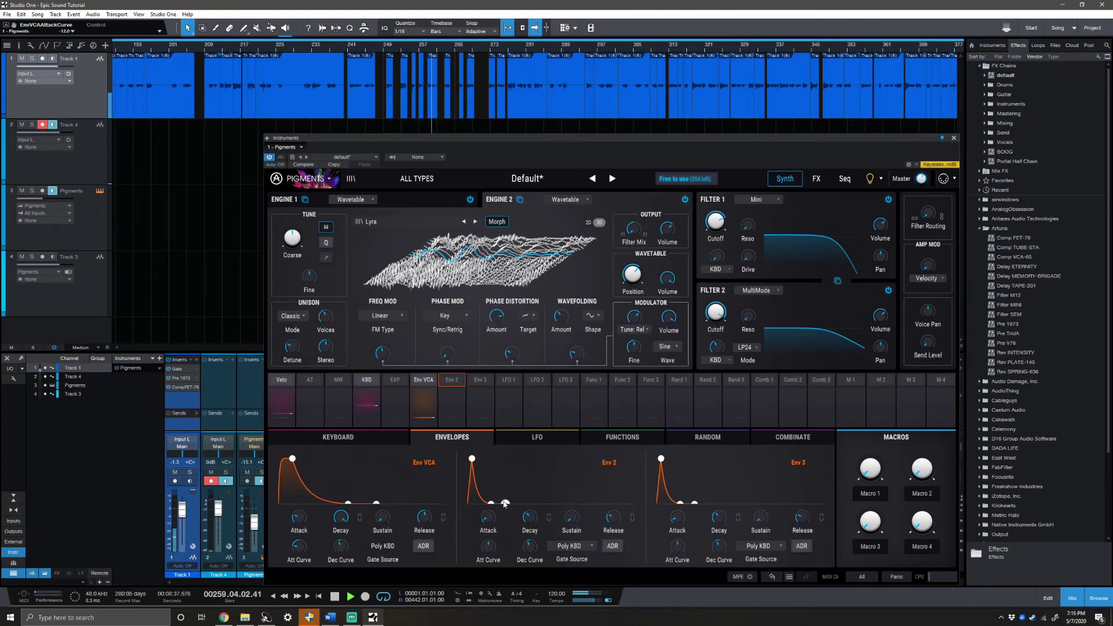
Set Env 2's attack to about 0.1 ms and its decay to 20 s
mouse_move(488, 521)
scroll(488, 522, down, 3)
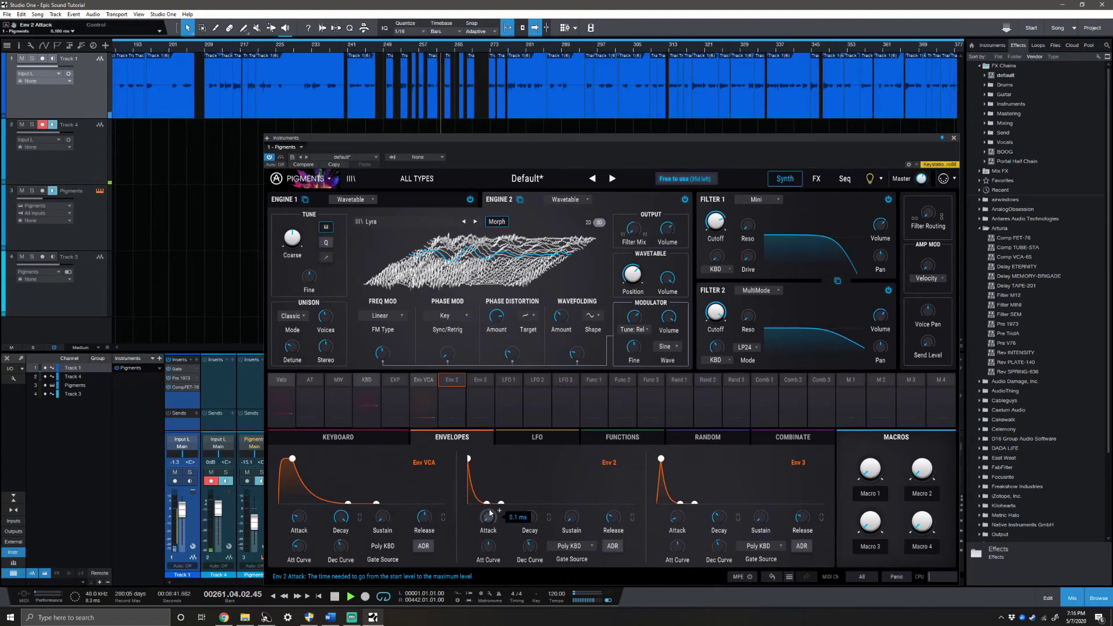
mouse_move(534, 522)
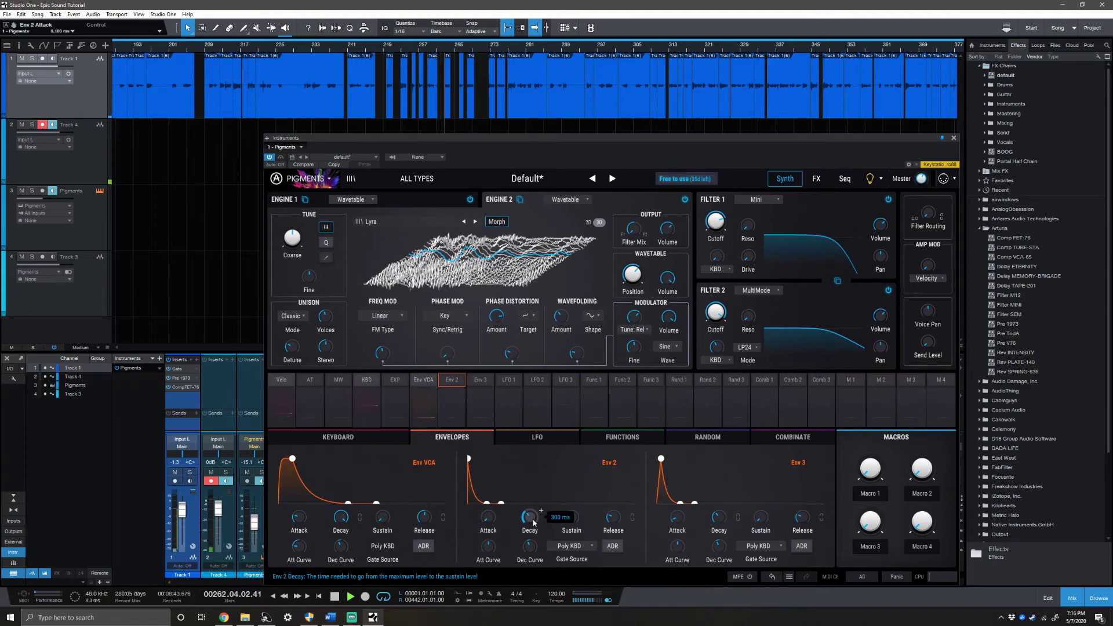
scroll(533, 522, up, 3)
scroll(531, 518, up, 5)
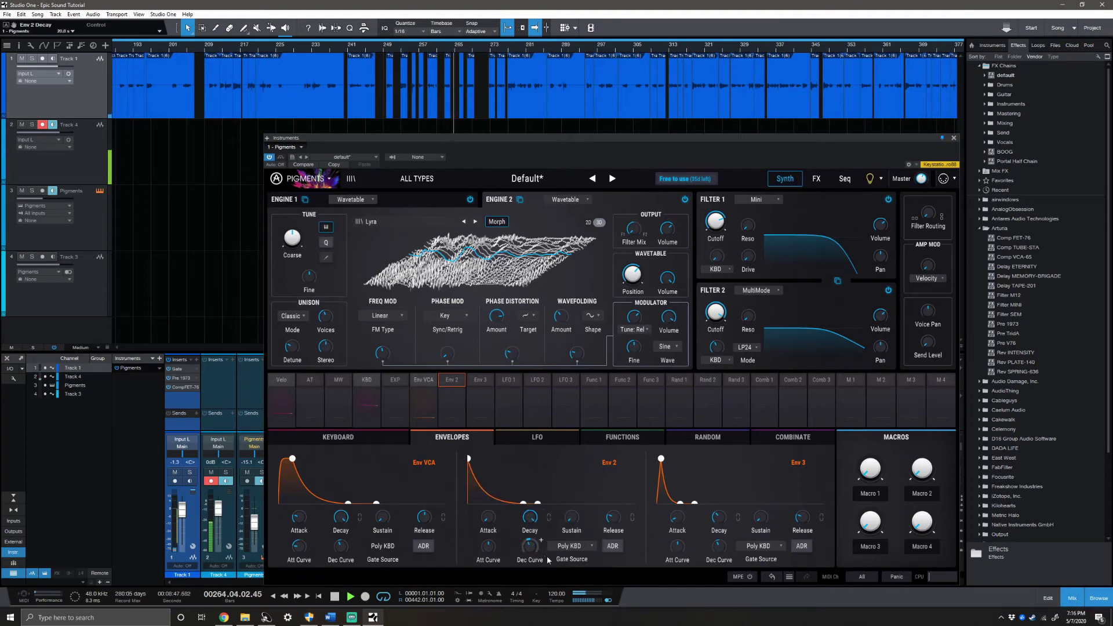
Set Env 2's release to about 0.39 s
mouse_move(574, 524)
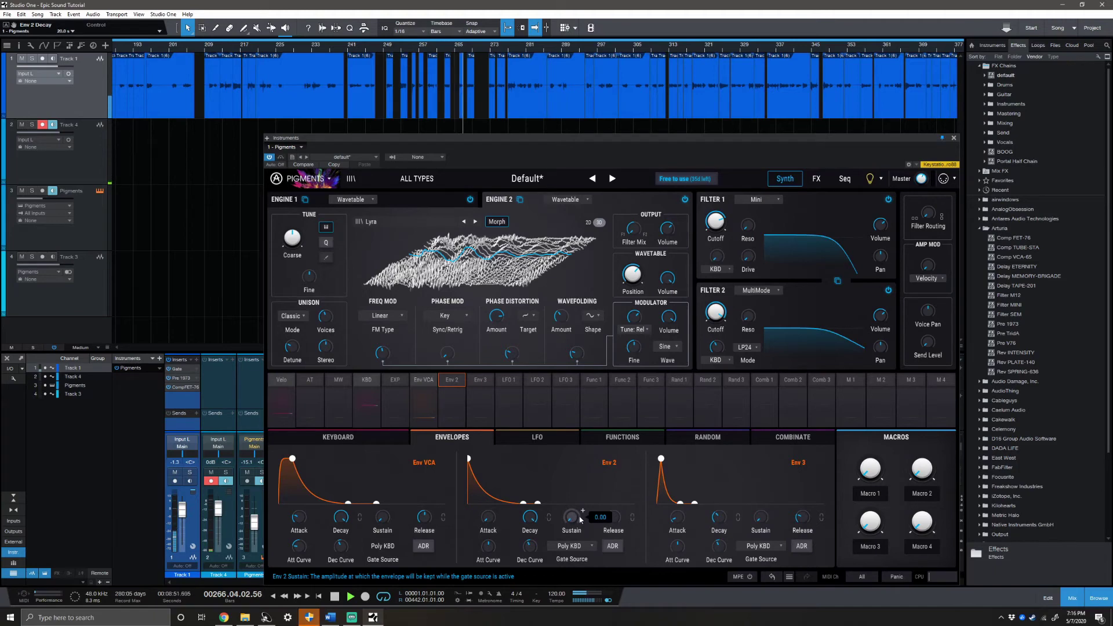
mouse_move(615, 519)
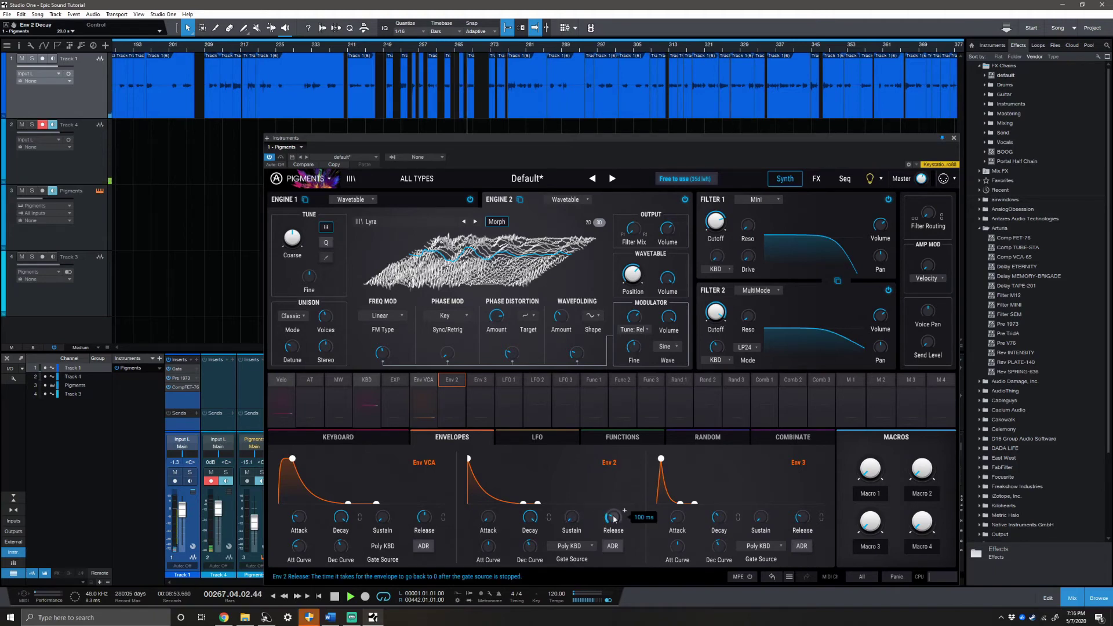
mouse_move(615, 519)
mouse_down()
mouse_move(615, 499)
mouse_move(614, 516)
mouse_up()
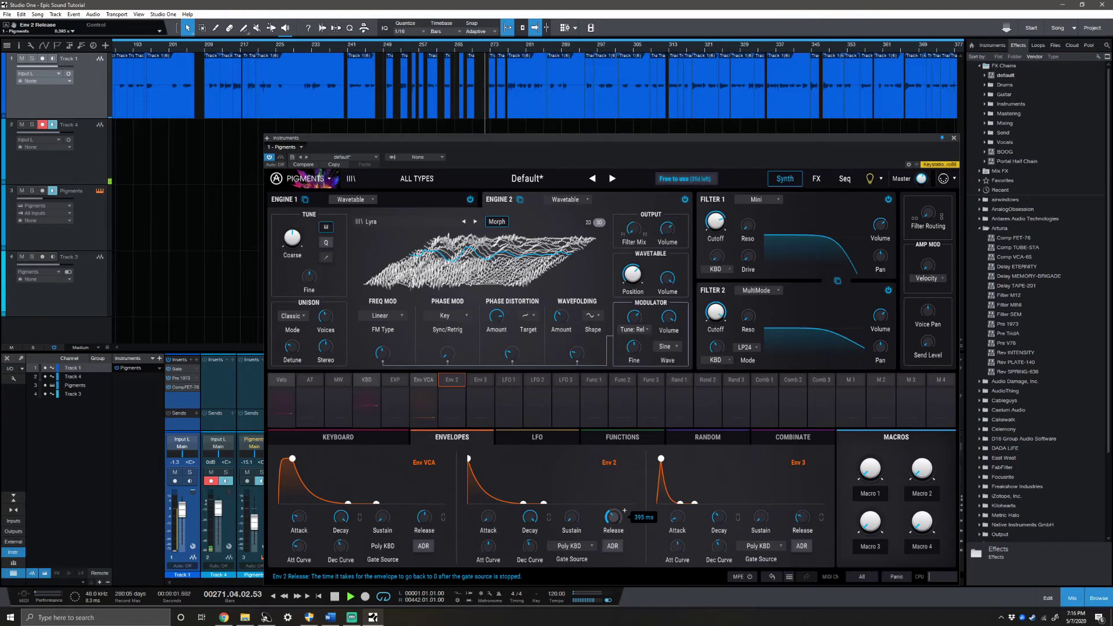
drag(625, 511, 625, 510)
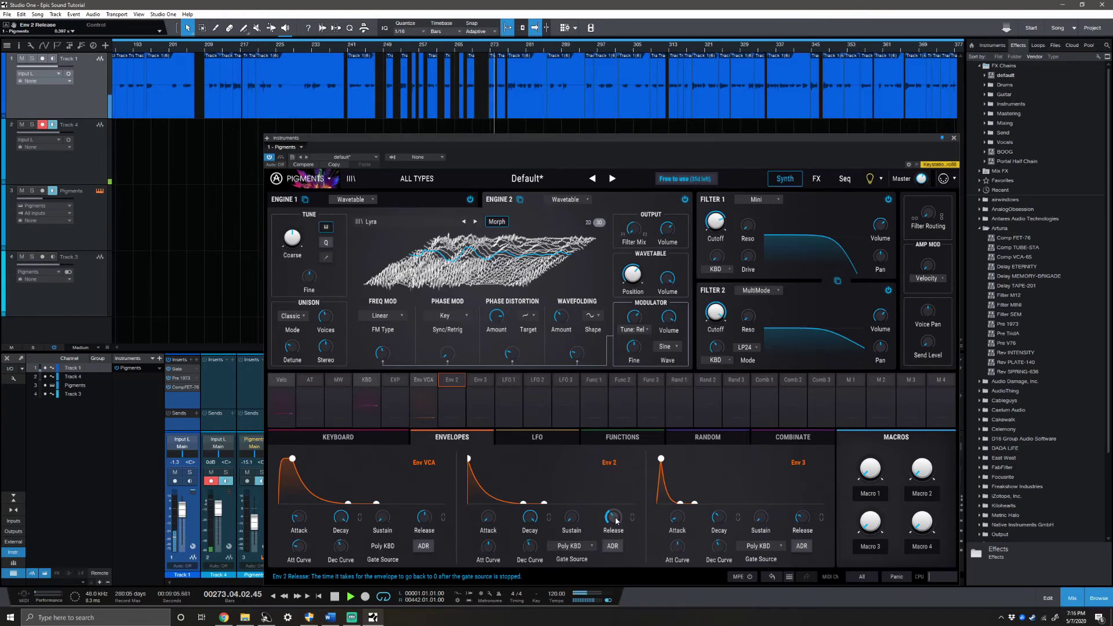
mouse_move(526, 546)
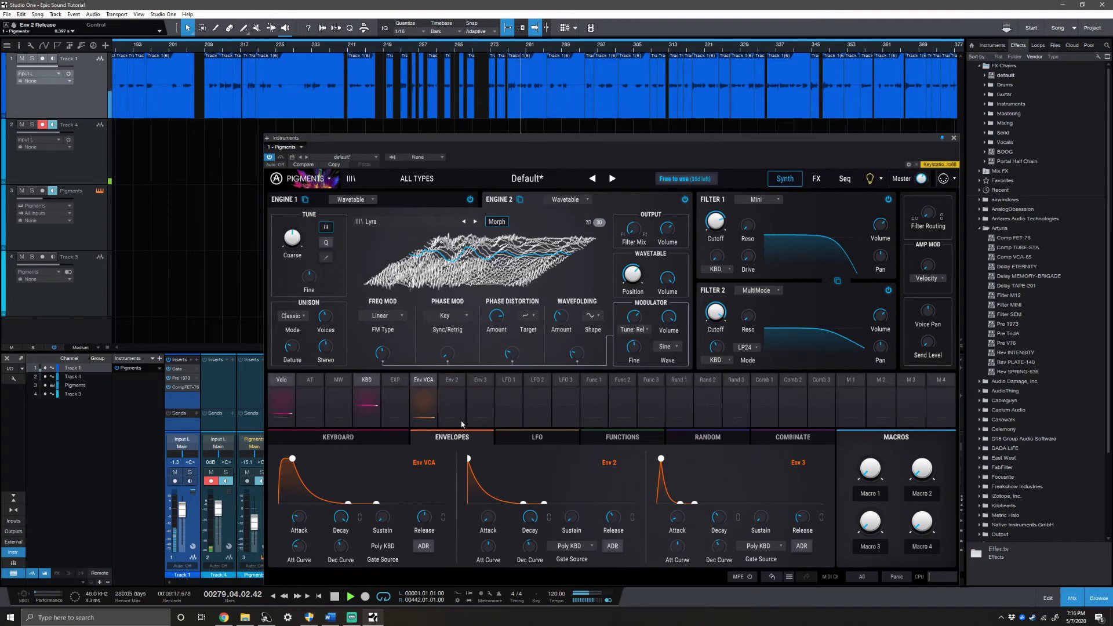
Modulate Engine 2's wavetable position with Env 2 by 0.19, and route Env 2 to Engine 1's wavetable position as well
click(448, 381)
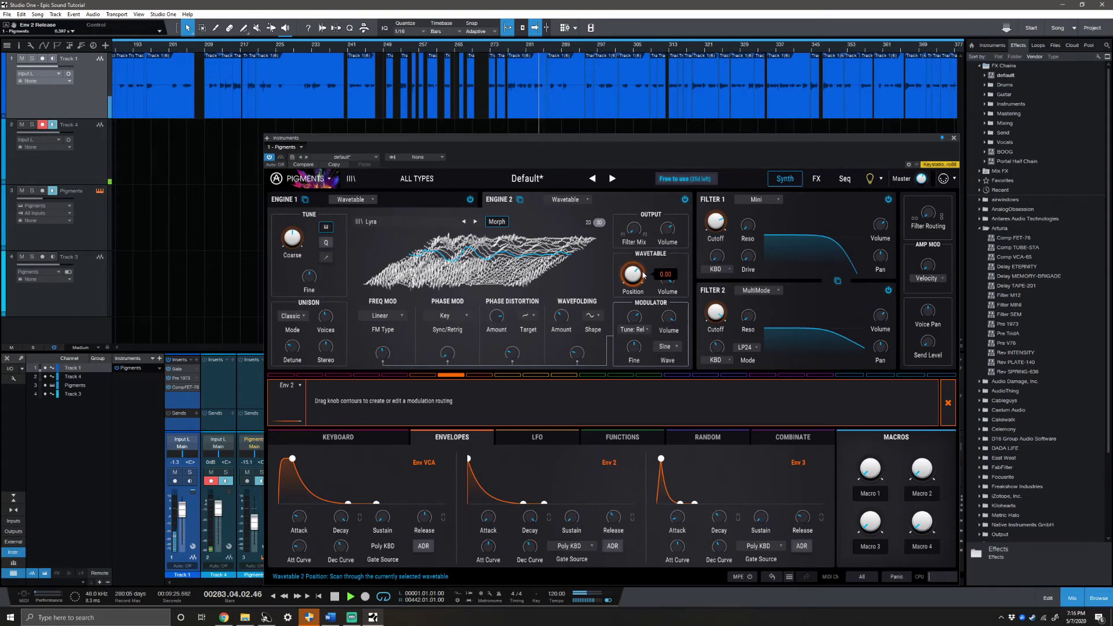
drag(642, 275, 642, 272)
click(419, 196)
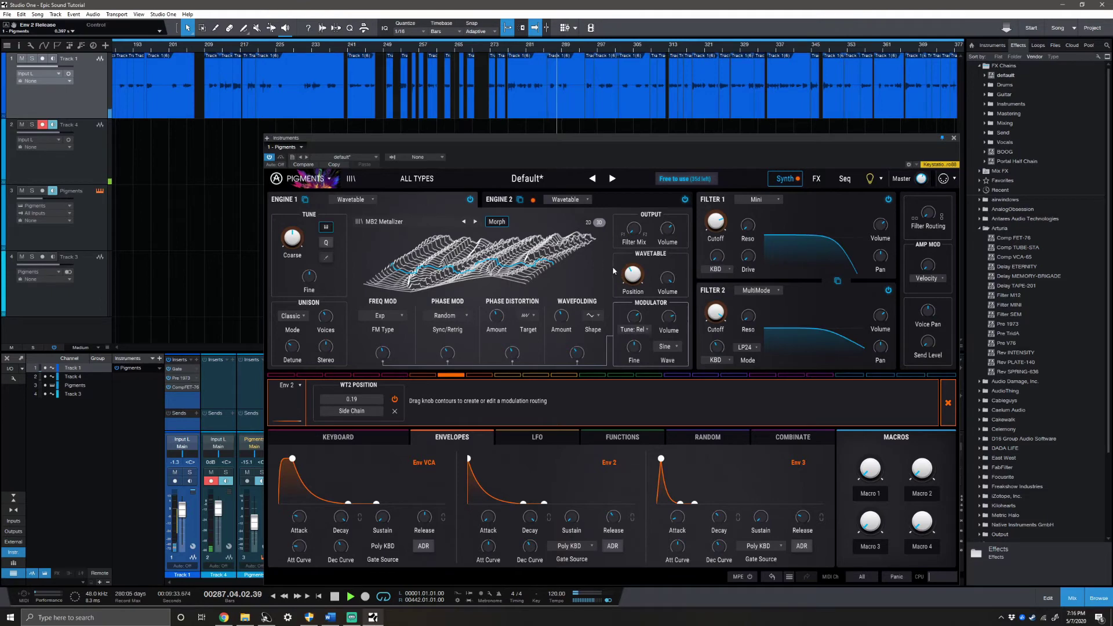
mouse_move(647, 273)
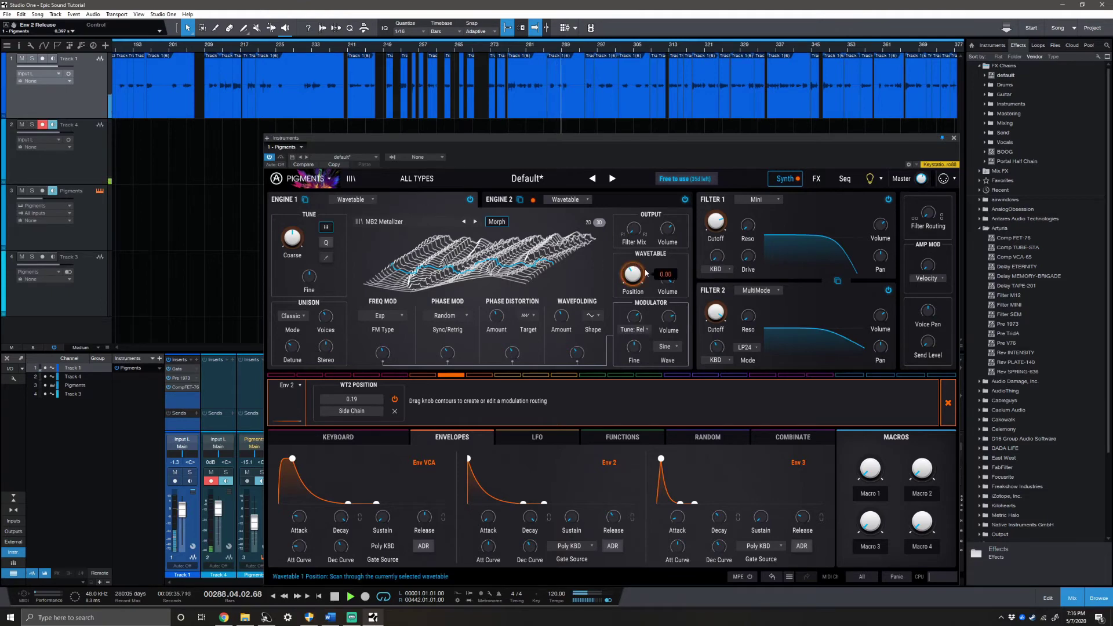
drag(643, 275, 644, 242)
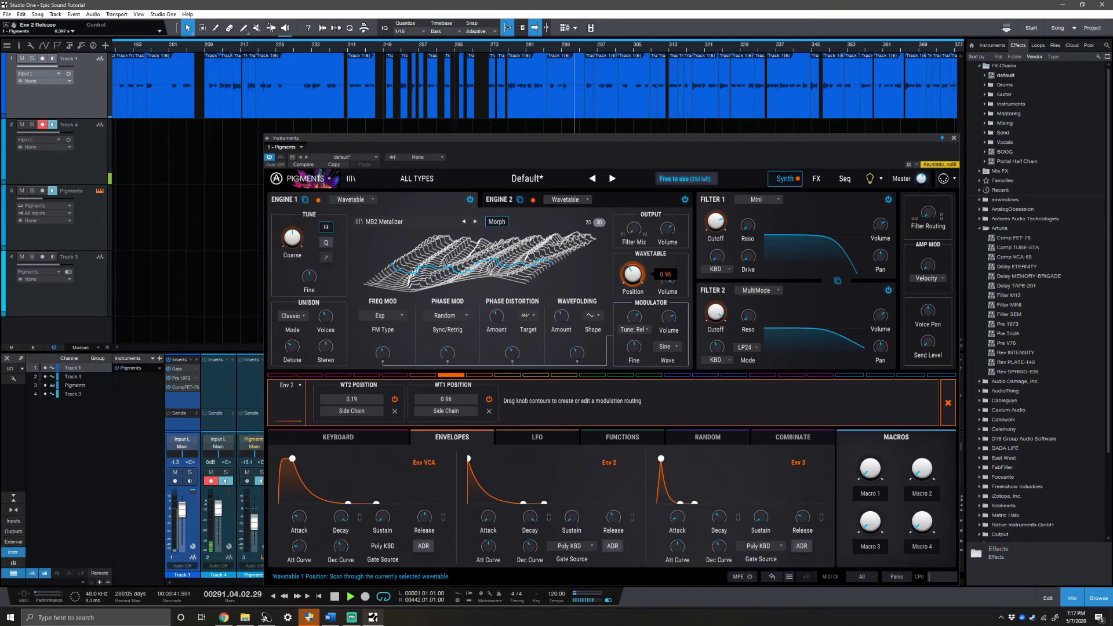
drag(643, 272, 644, 275)
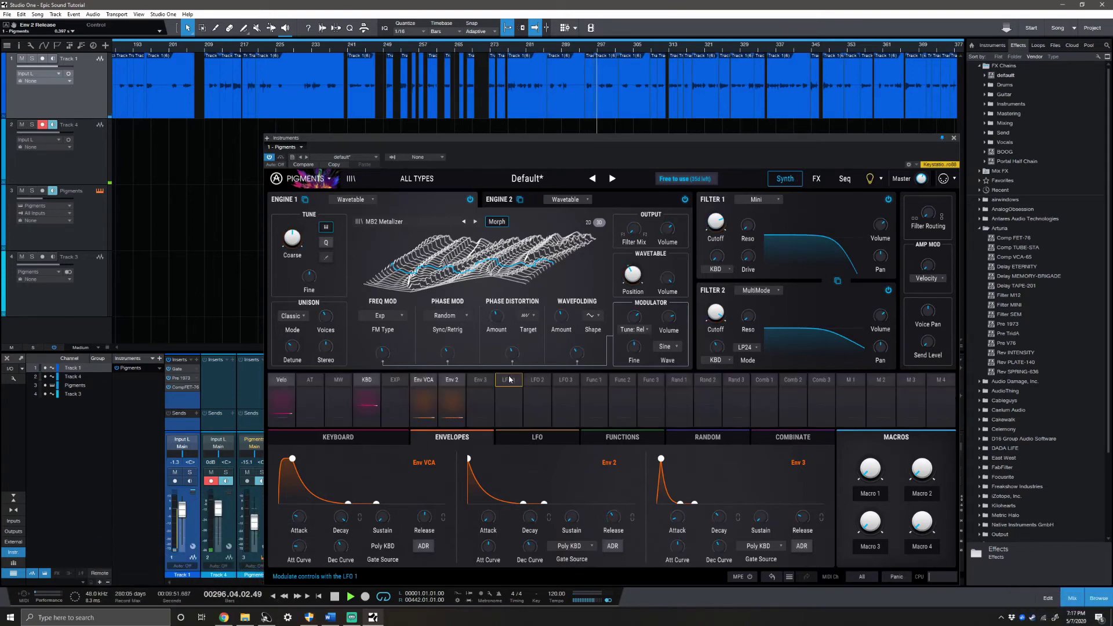
Select LFO 1 as the modulation source and lower its symmetry slightly
click(490, 375)
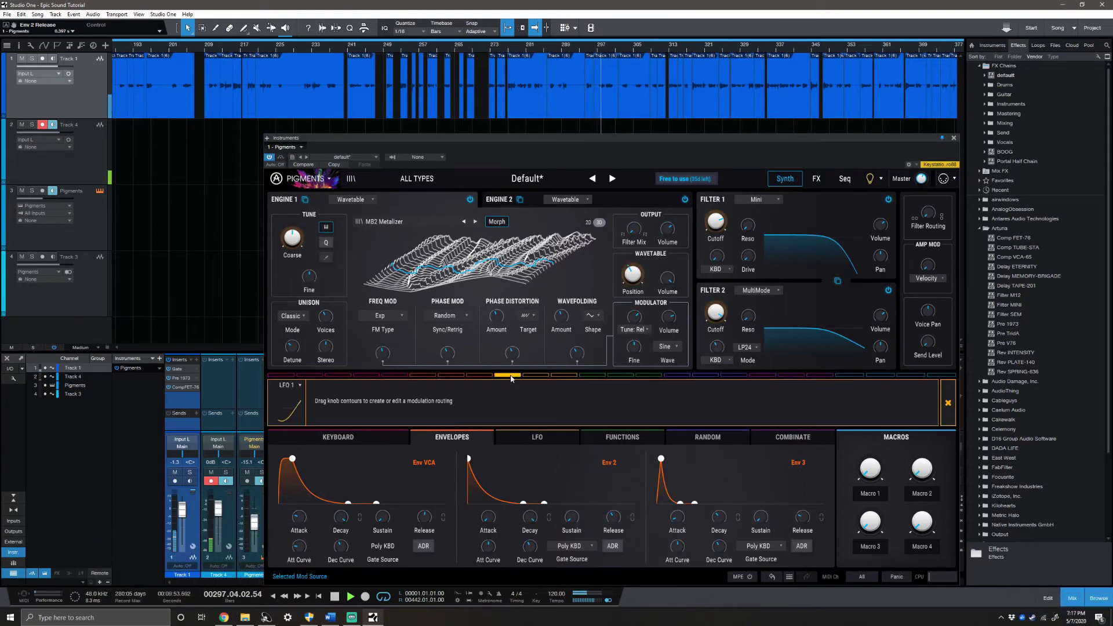
click(512, 380)
click(522, 436)
mouse_move(340, 521)
drag(340, 520, 341, 532)
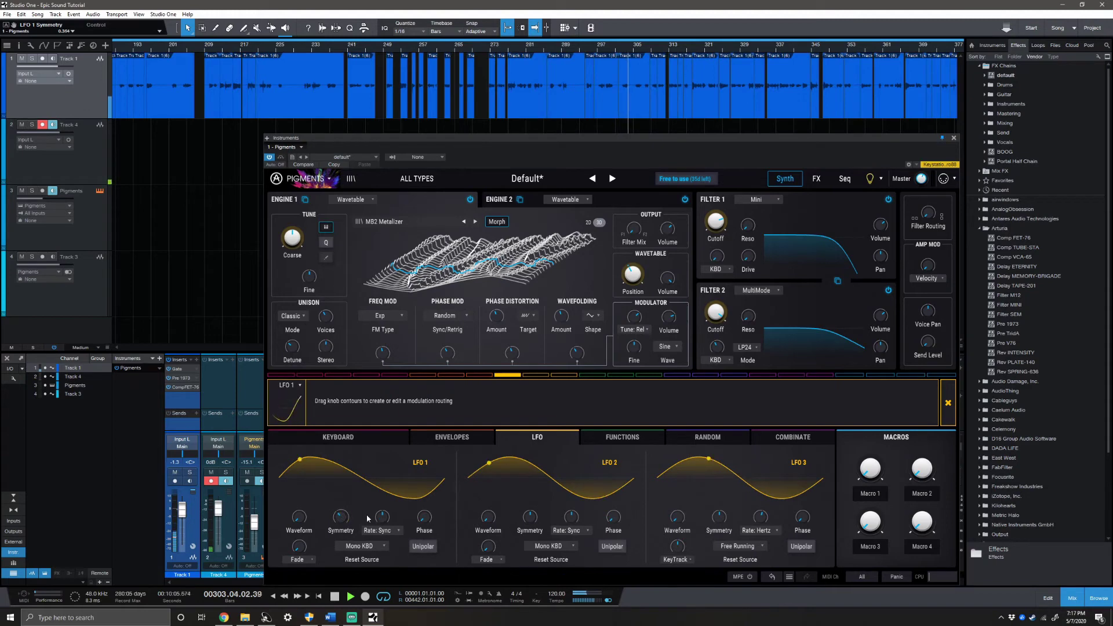
Switch LFO 1's rate to Hertz at about 0.64 Hz and set its reset source to Seq Clock
click(378, 531)
click(323, 511)
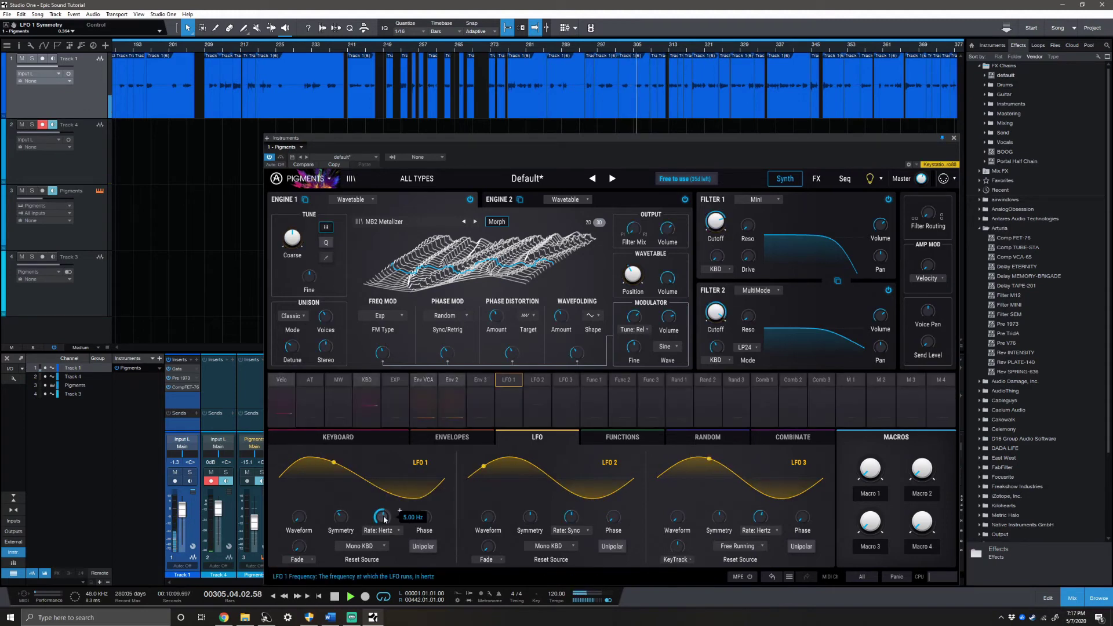
drag(384, 519, 384, 552)
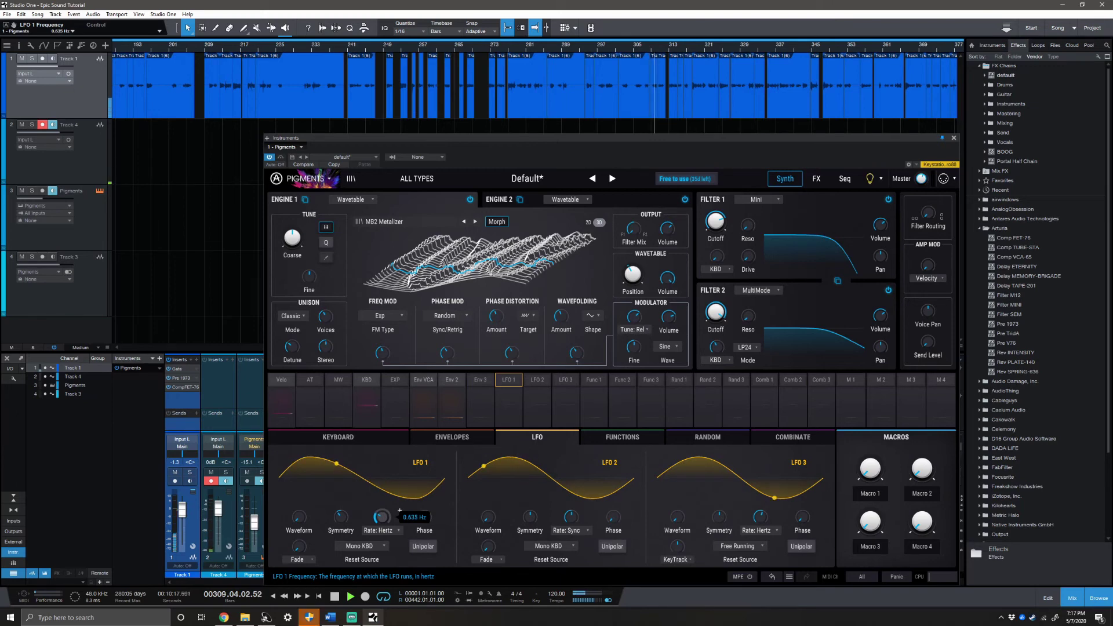
drag(400, 511, 399, 511)
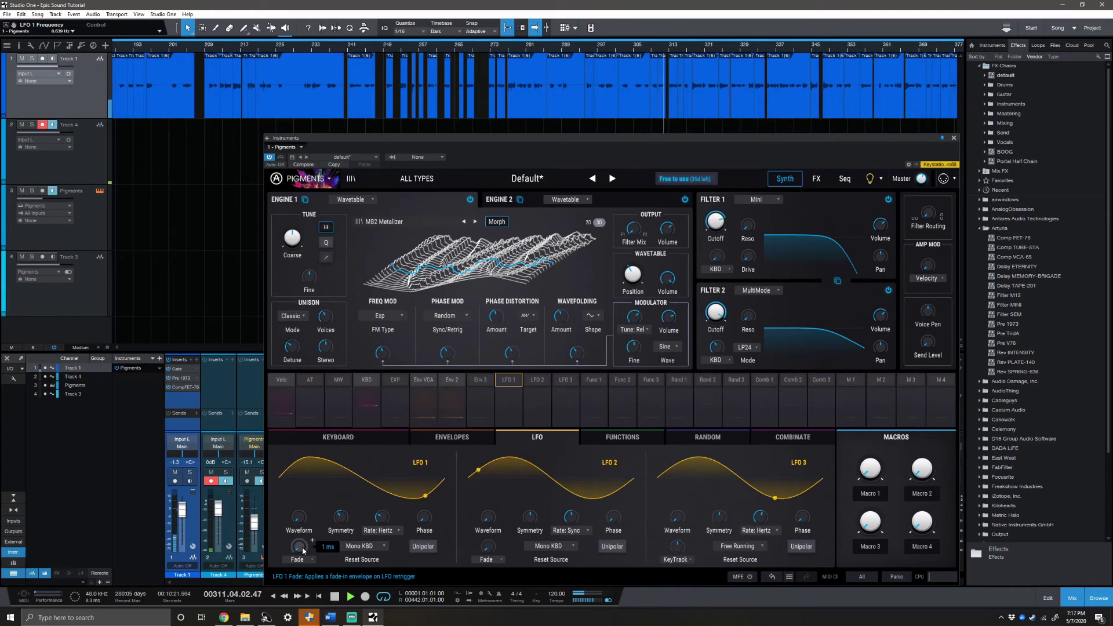
click(383, 548)
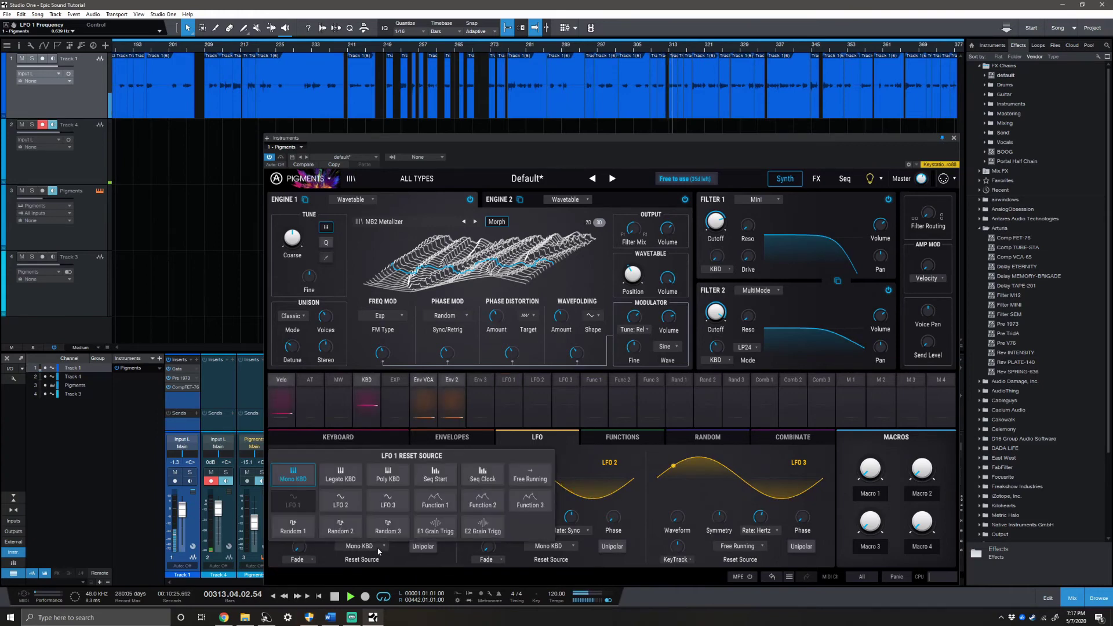
click(485, 473)
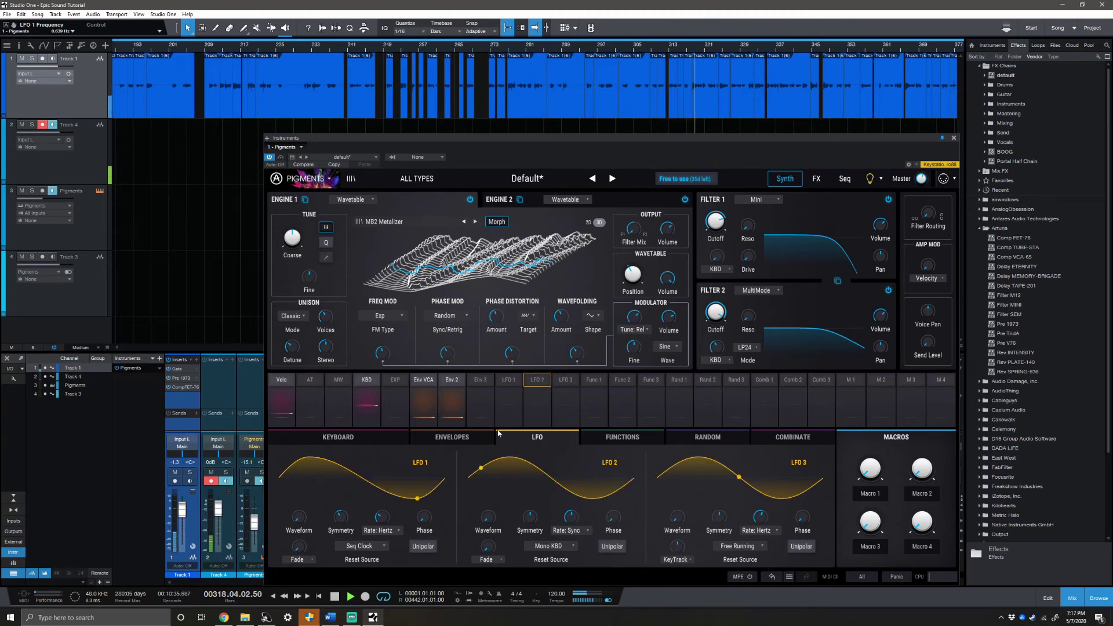
Modulate Engine 1's modulator fine tuning and its oscillator fine tuning with LFO 1, each by 0.04
click(511, 396)
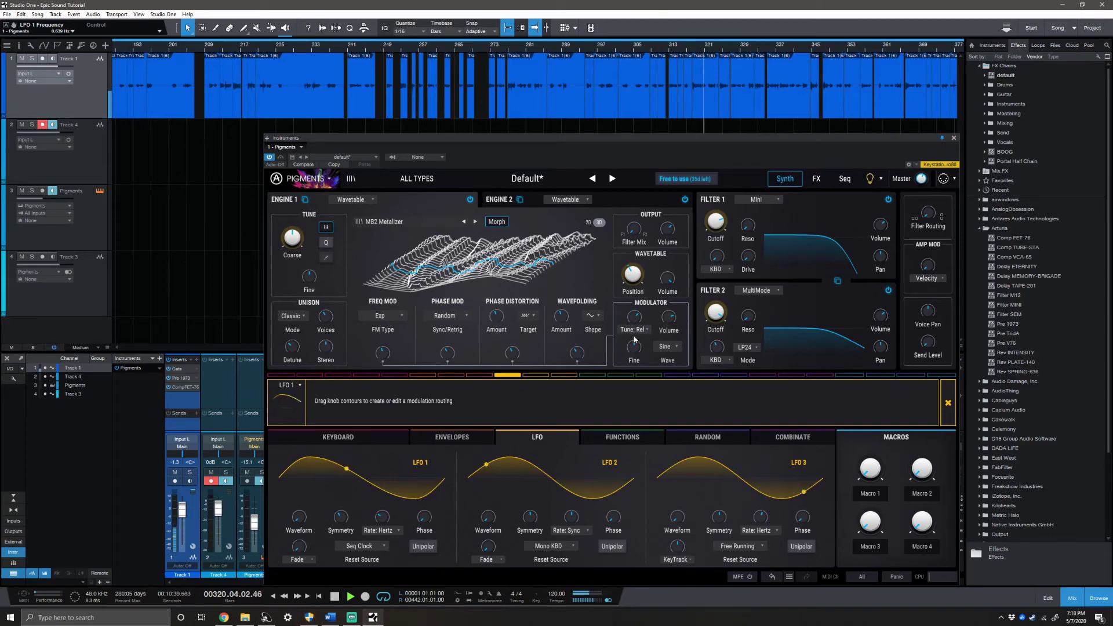
mouse_move(636, 343)
drag(642, 349, 641, 344)
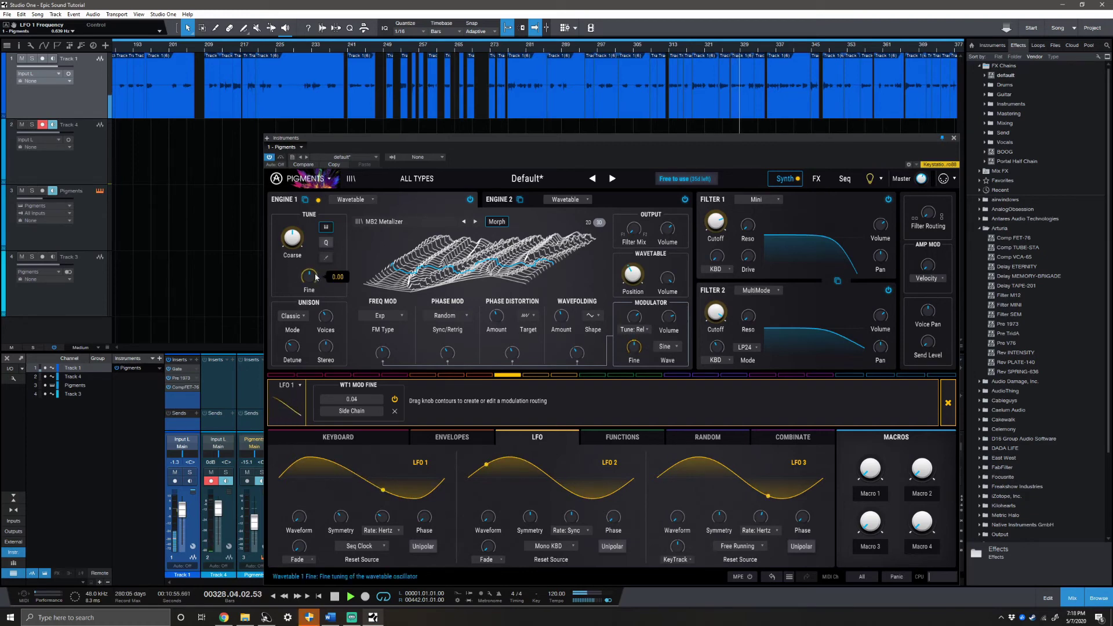
drag(309, 276, 309, 275)
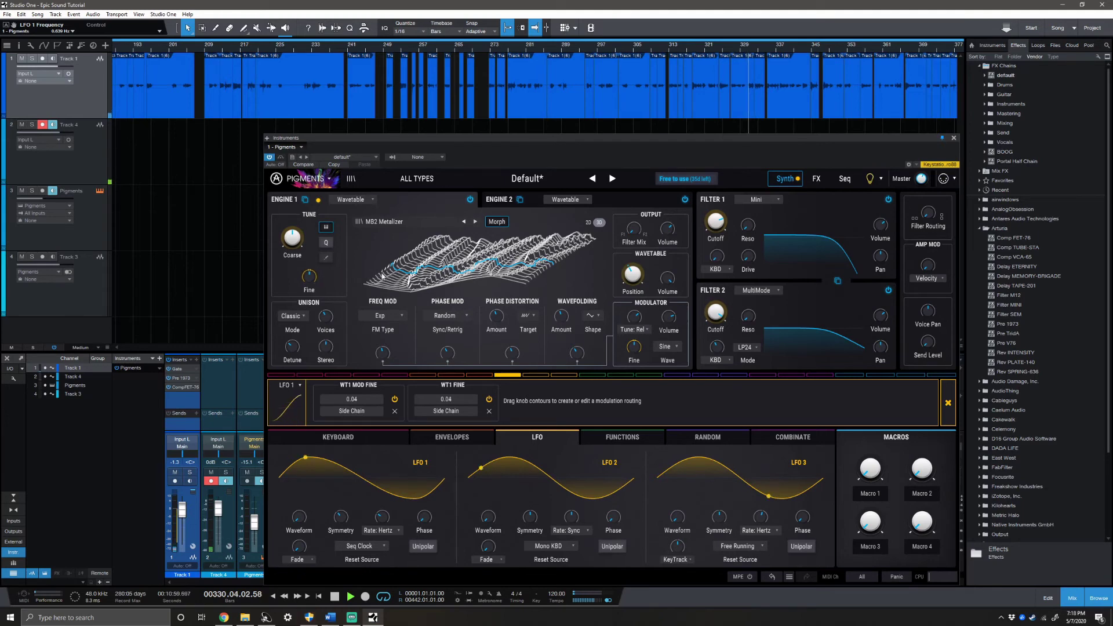
Modulate Engine 2's oscillator fine tuning and its modulator fine tuning with LFO 1, each by 0.03
click(529, 203)
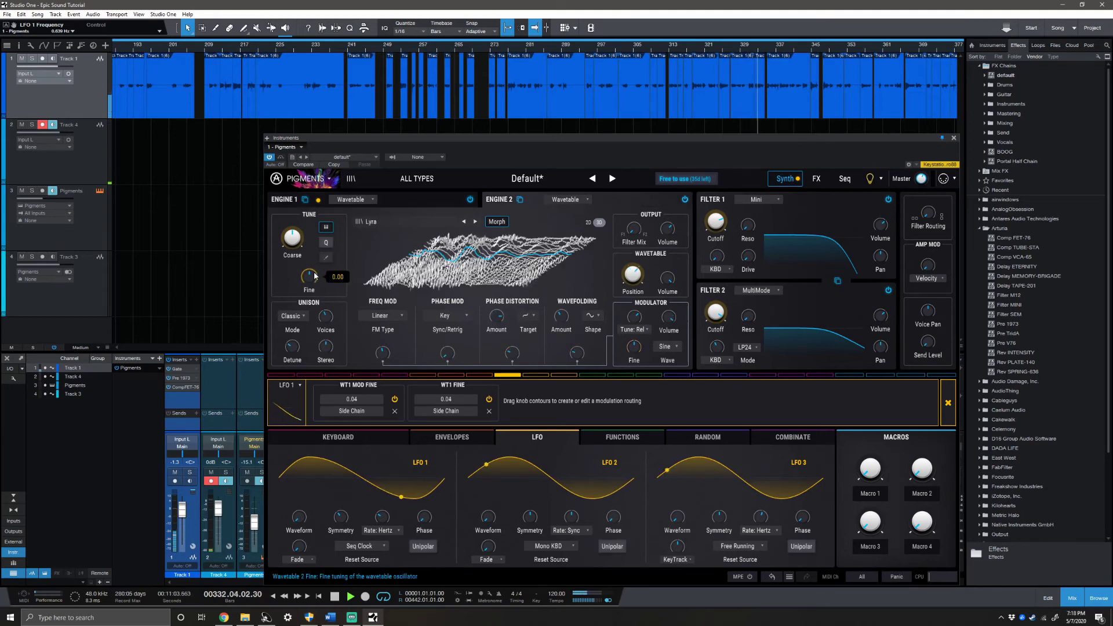
drag(309, 276, 309, 275)
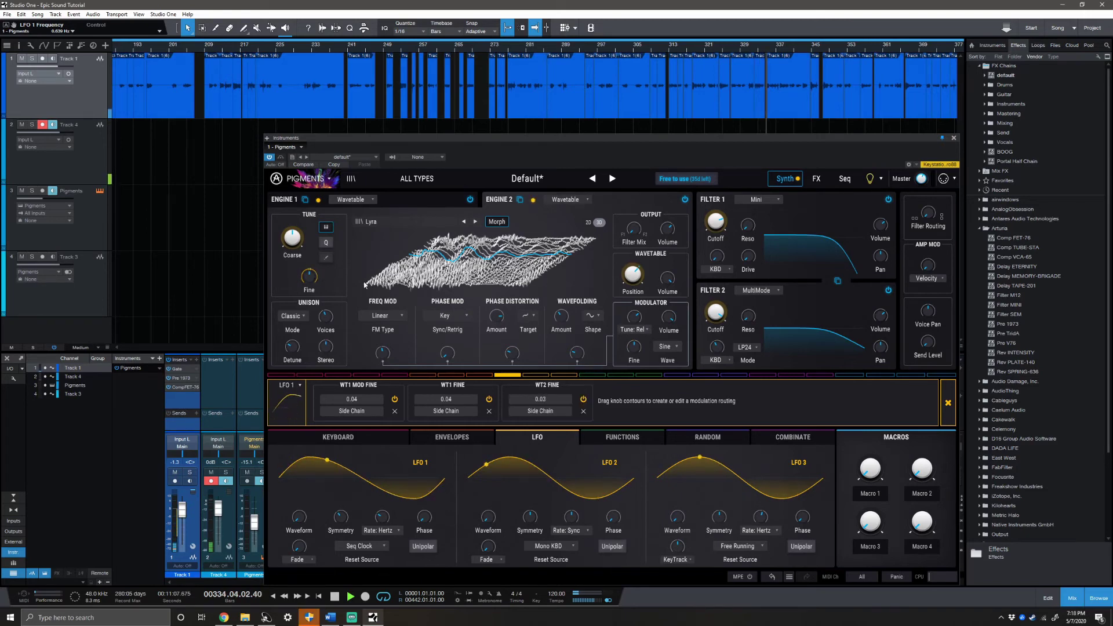
drag(635, 347, 634, 345)
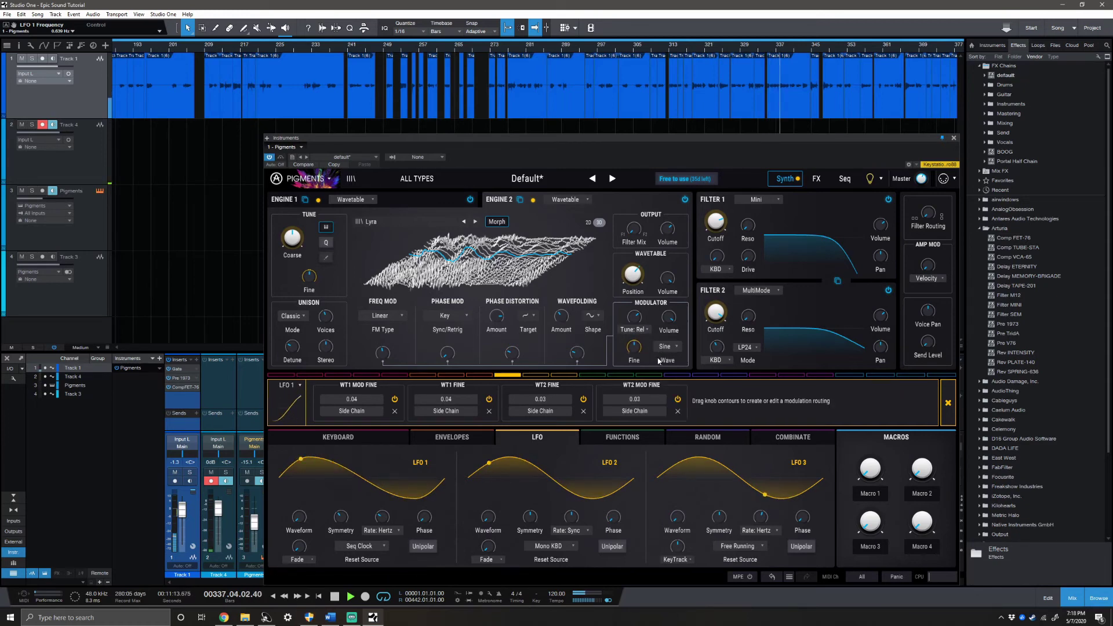
mouse_move(641, 348)
mouse_move(319, 279)
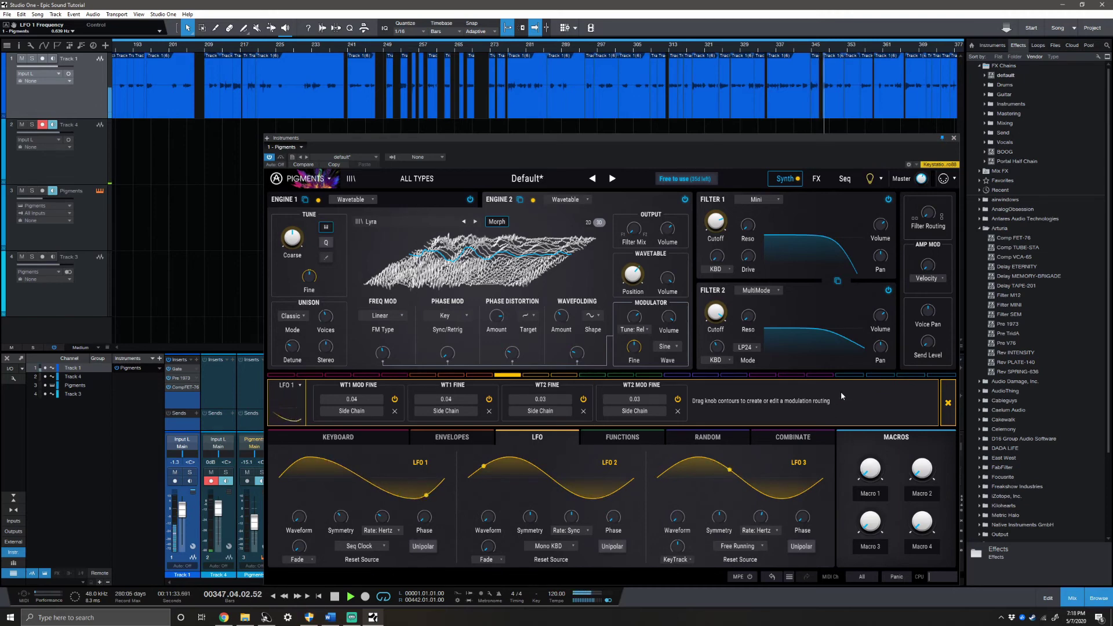
Name Macro 1 "Attack" and route it to the Env VCA attack
click(850, 376)
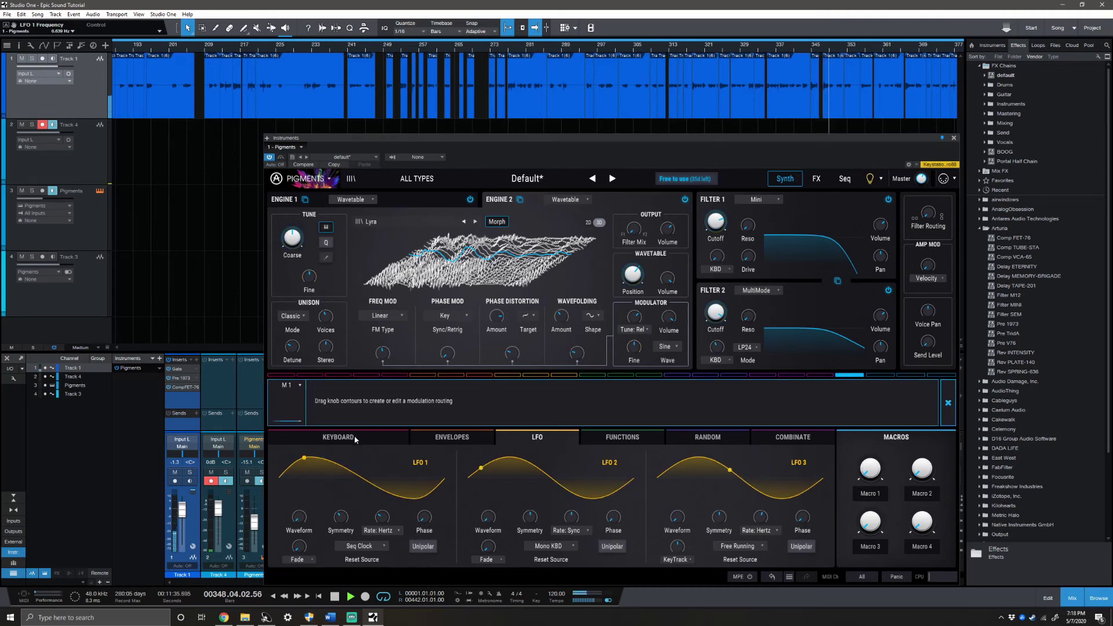
click(448, 438)
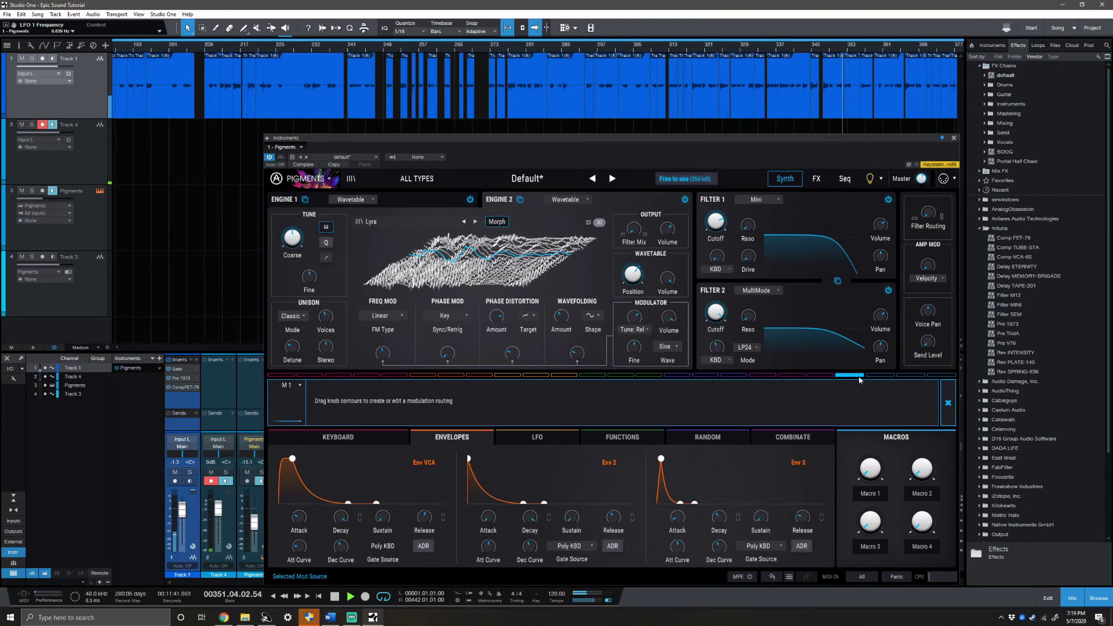
mouse_move(304, 514)
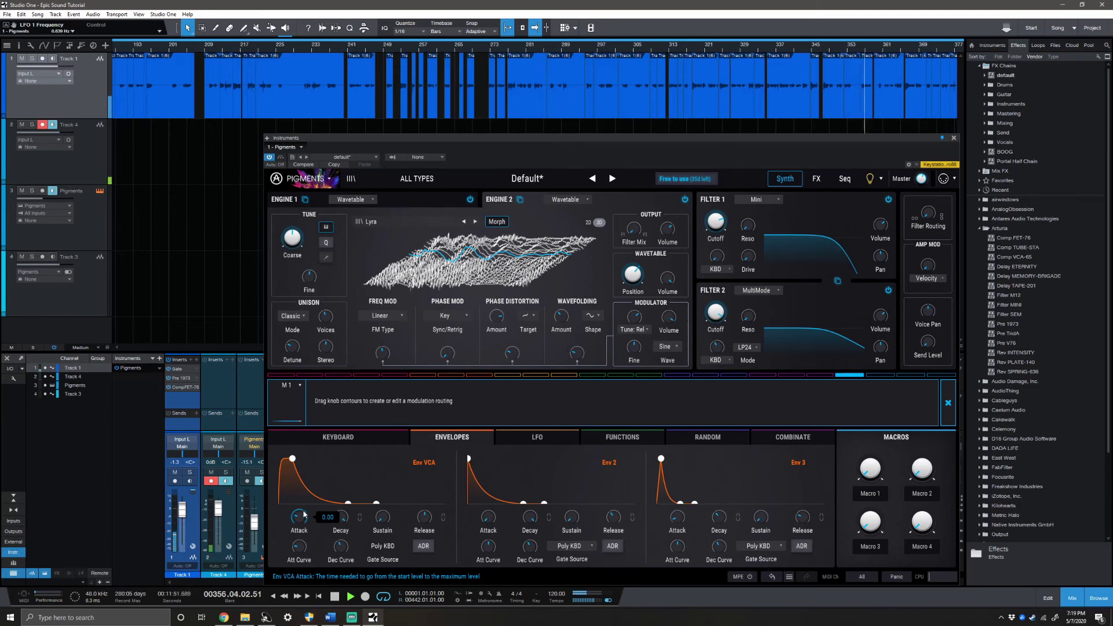
double_click(879, 494)
text(Attack)
key(Return)
drag(299, 517, 298, 513)
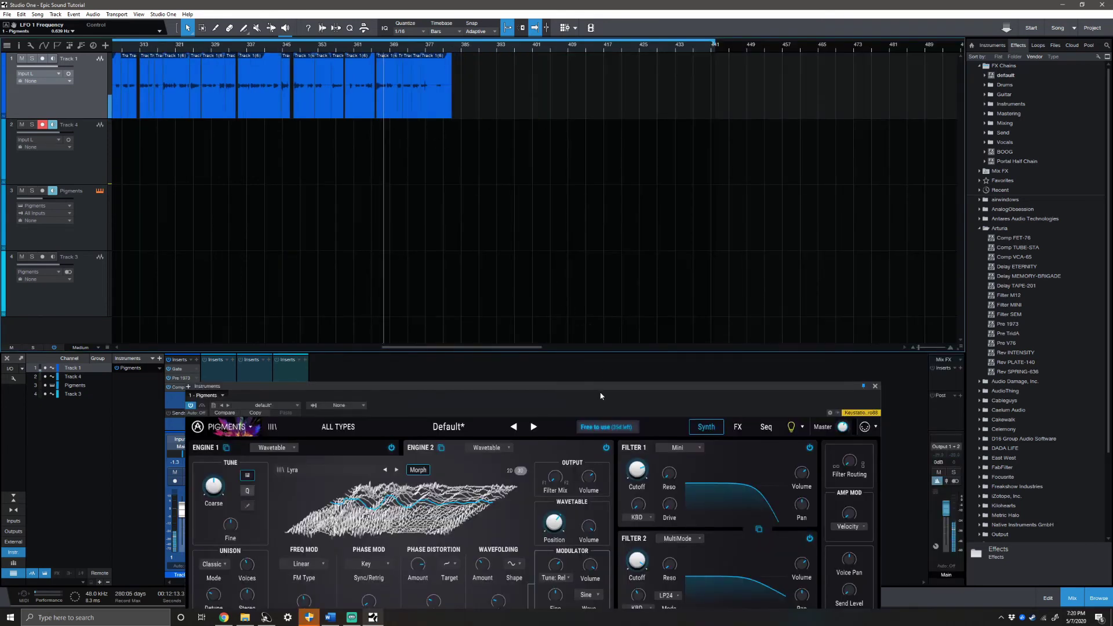
Route Macro 2 to Filter 1's cutoff at -0.18 and Filter 2's cutoff at -0.17, and turn the macro to about 0.65
drag(600, 388, 694, 160)
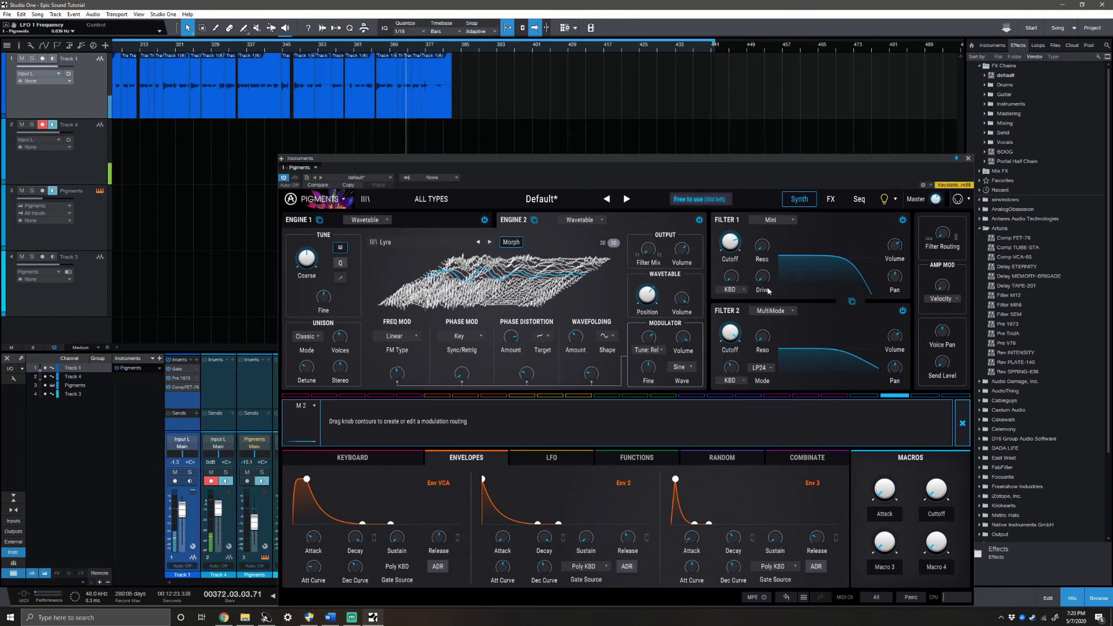
mouse_move(737, 237)
drag(731, 242, 731, 249)
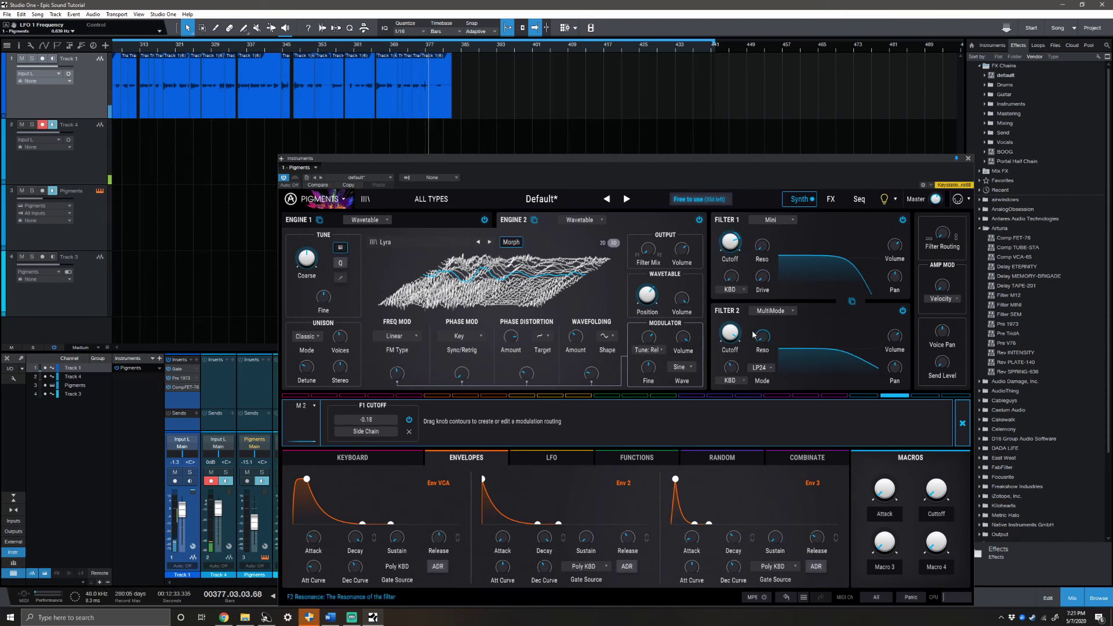
drag(731, 333, 730, 340)
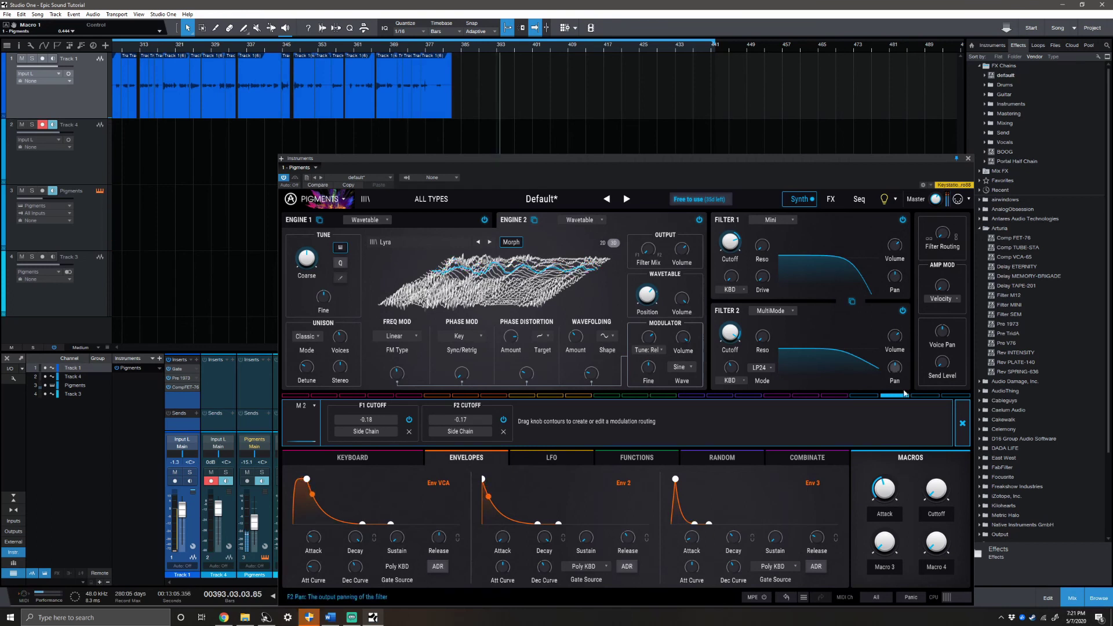
drag(937, 496, 937, 496)
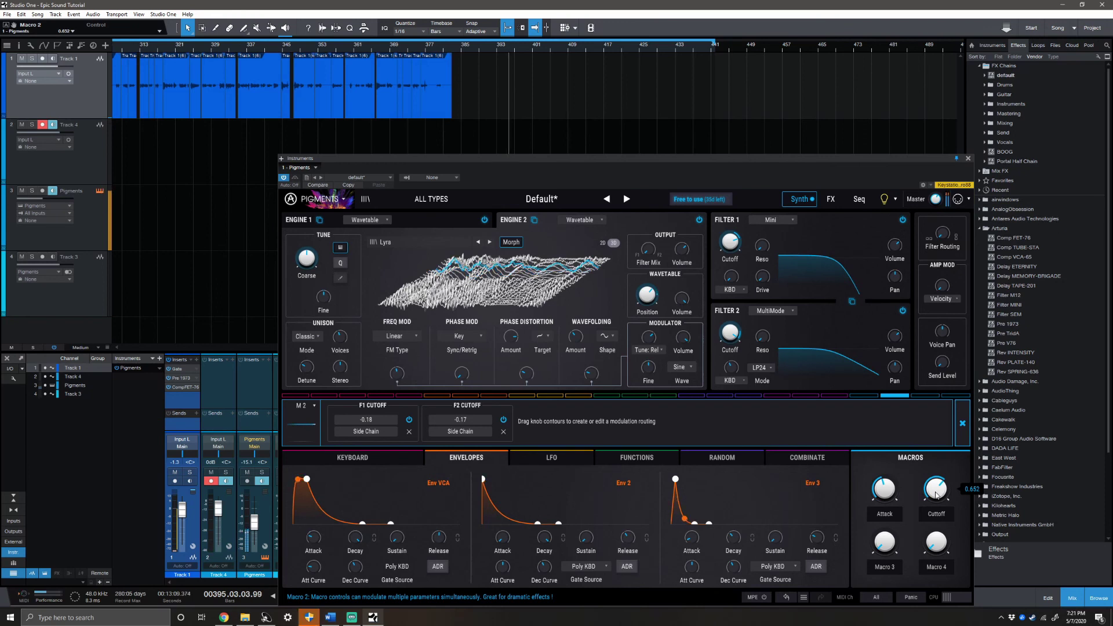